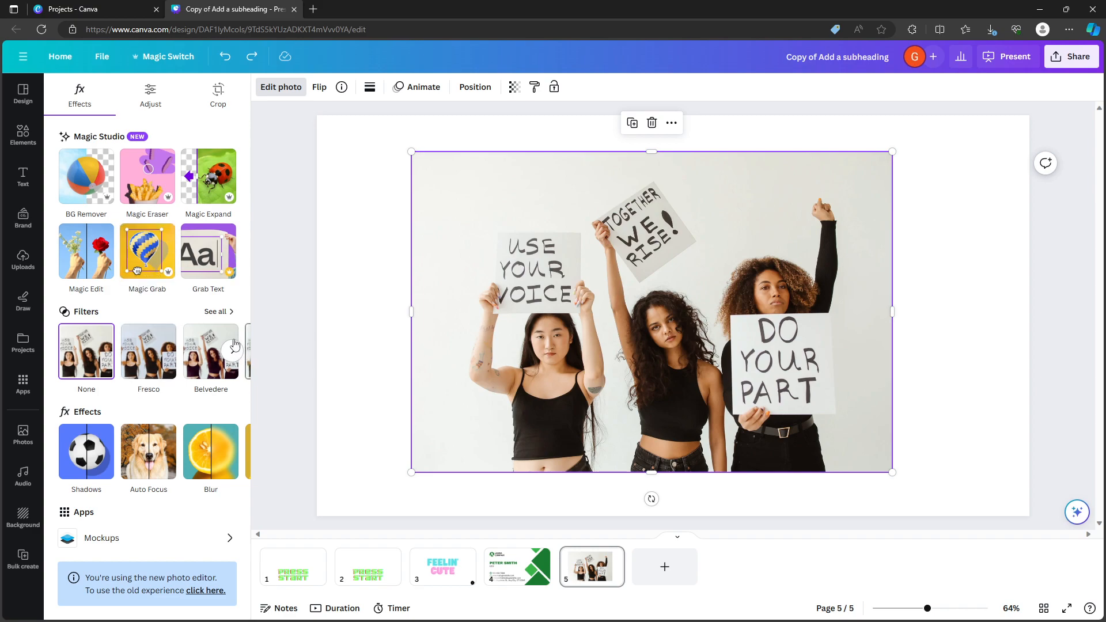
Apply the Eldar filter from the Vivid group to the photo and slightly lower its intensity.
{"action": "left_click", "coordinate": [222, 311]}
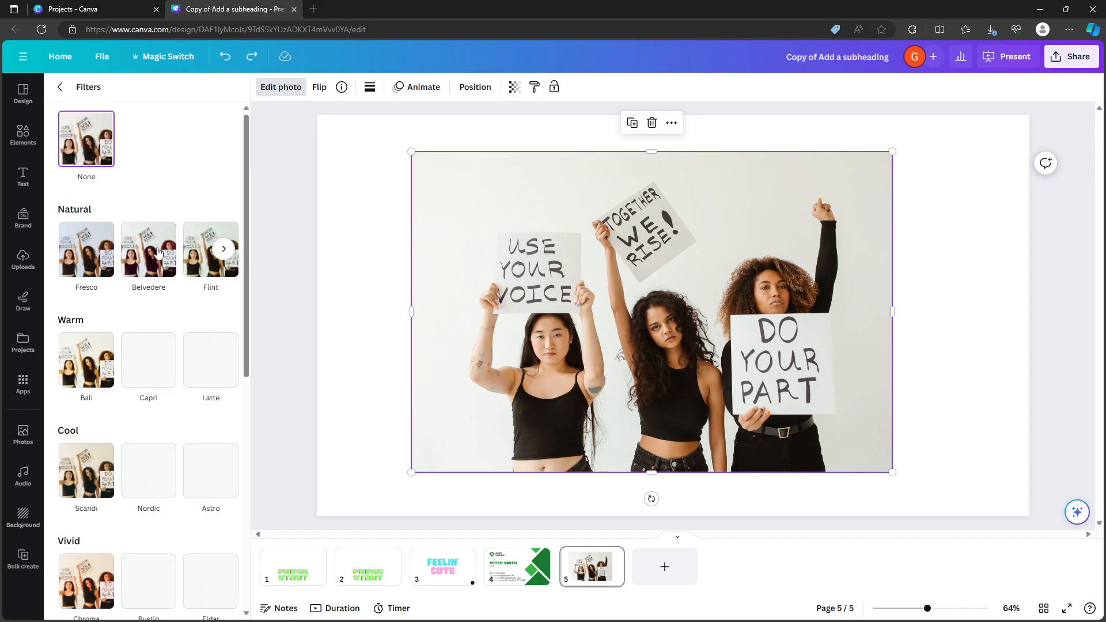
{"action": "scroll", "coordinate": [148, 310], "scroll_direction": "down", "scroll_amount": 5}
{"action": "left_click", "coordinate": [211, 271]}
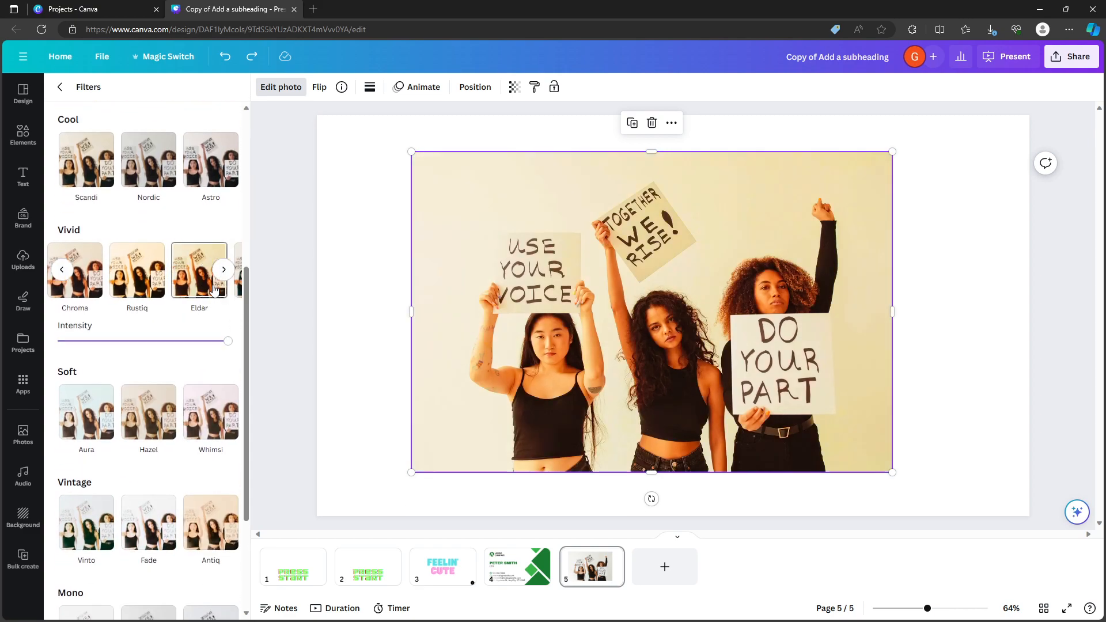
{"action": "scroll", "coordinate": [231, 369], "scroll_direction": "down", "scroll_amount": 3}
{"action": "scroll", "coordinate": [232, 374], "scroll_direction": "up", "scroll_amount": 4}
{"action": "mouse_move", "coordinate": [228, 401]}
{"action": "left_mouse_down"}
{"action": "mouse_move", "coordinate": [100, 402]}
{"action": "mouse_move", "coordinate": [212, 401]}
{"action": "left_mouse_up"}
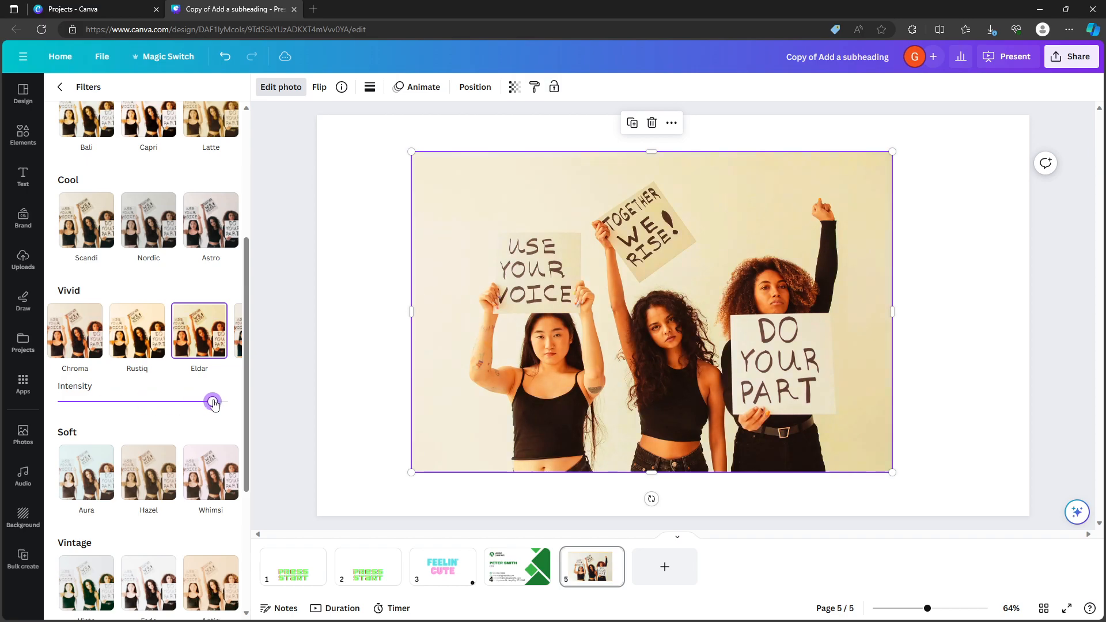
Browse the remaining filters and set the photo's filter back to None.
{"action": "scroll", "coordinate": [184, 385], "scroll_direction": "down", "scroll_amount": 4}
{"action": "scroll", "coordinate": [187, 389], "scroll_direction": "up", "scroll_amount": 8}
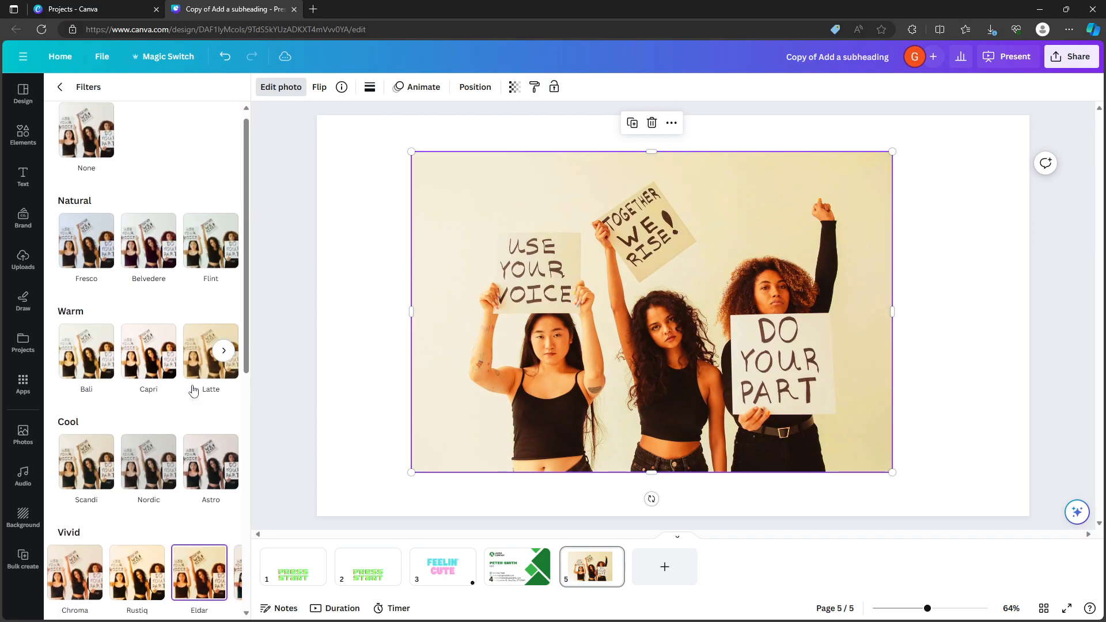
{"action": "scroll", "coordinate": [202, 346], "scroll_direction": "down", "scroll_amount": 4}
{"action": "scroll", "coordinate": [166, 188], "scroll_direction": "up", "scroll_amount": 4}
{"action": "left_click", "coordinate": [105, 148]}
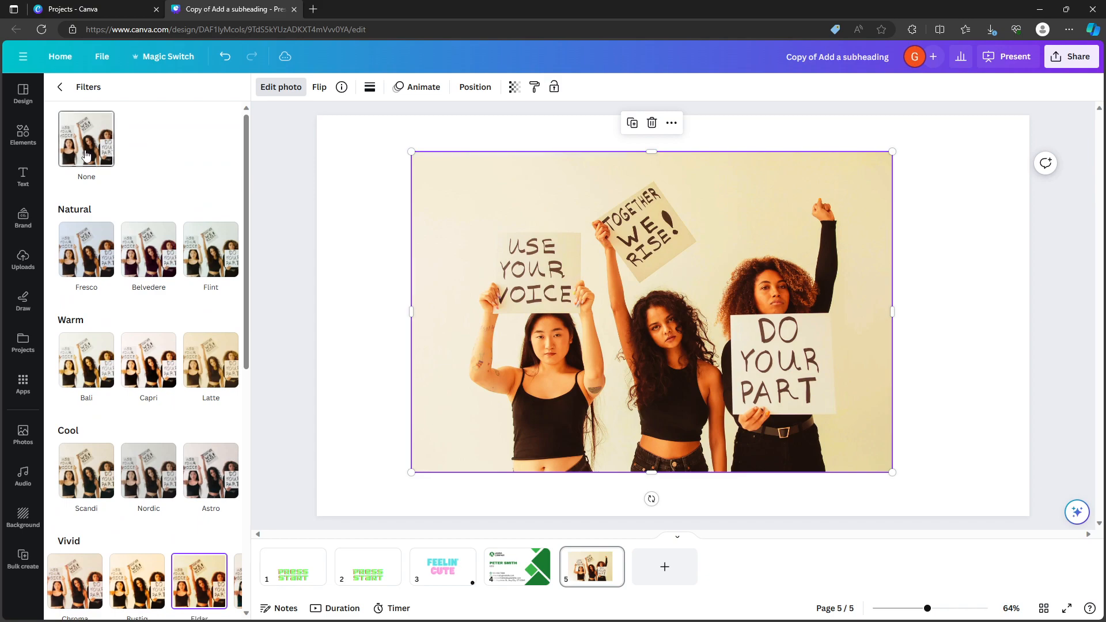
{"action": "left_click", "coordinate": [59, 86]}
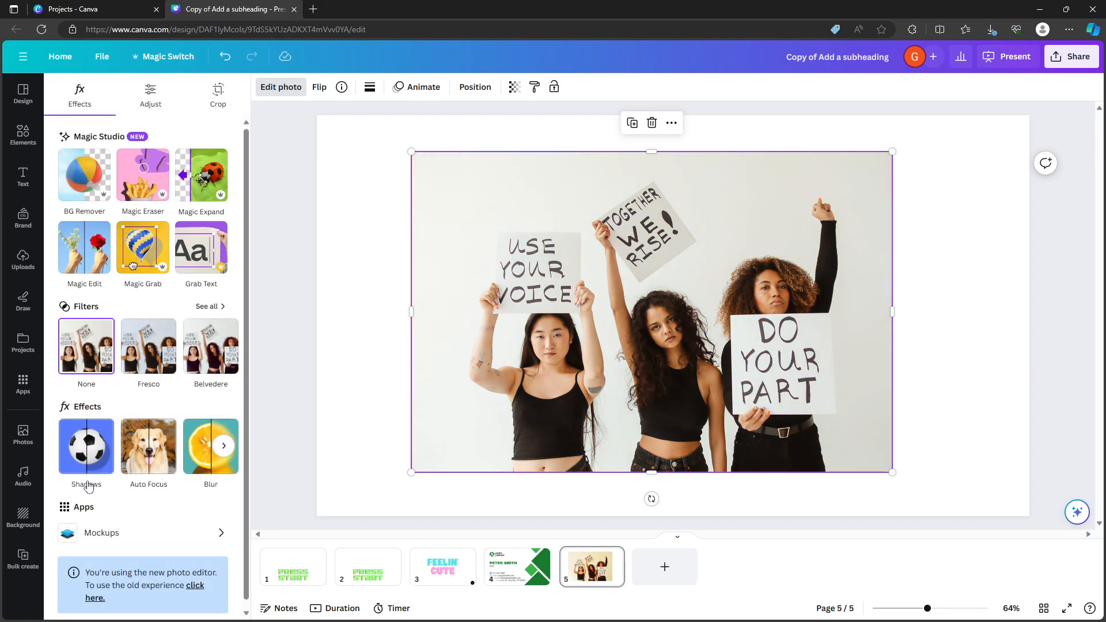
Try the Outline and Drop shadow effects on the photo.
{"action": "left_click", "coordinate": [95, 455]}
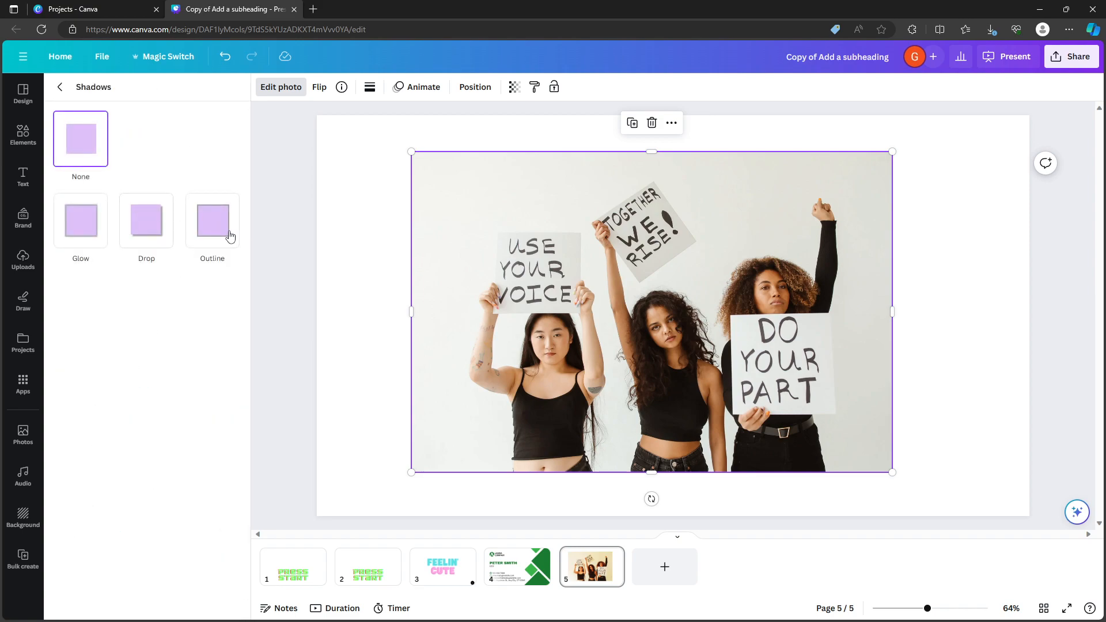
{"action": "left_click", "coordinate": [233, 235]}
{"action": "left_click", "coordinate": [152, 227]}
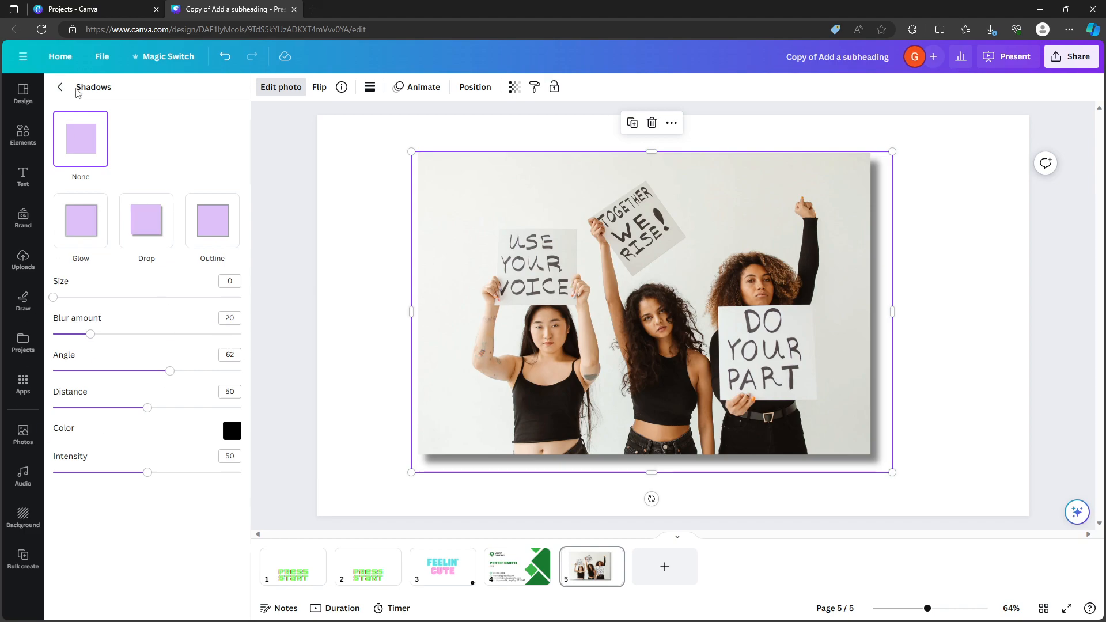
{"action": "left_click", "coordinate": [60, 86]}
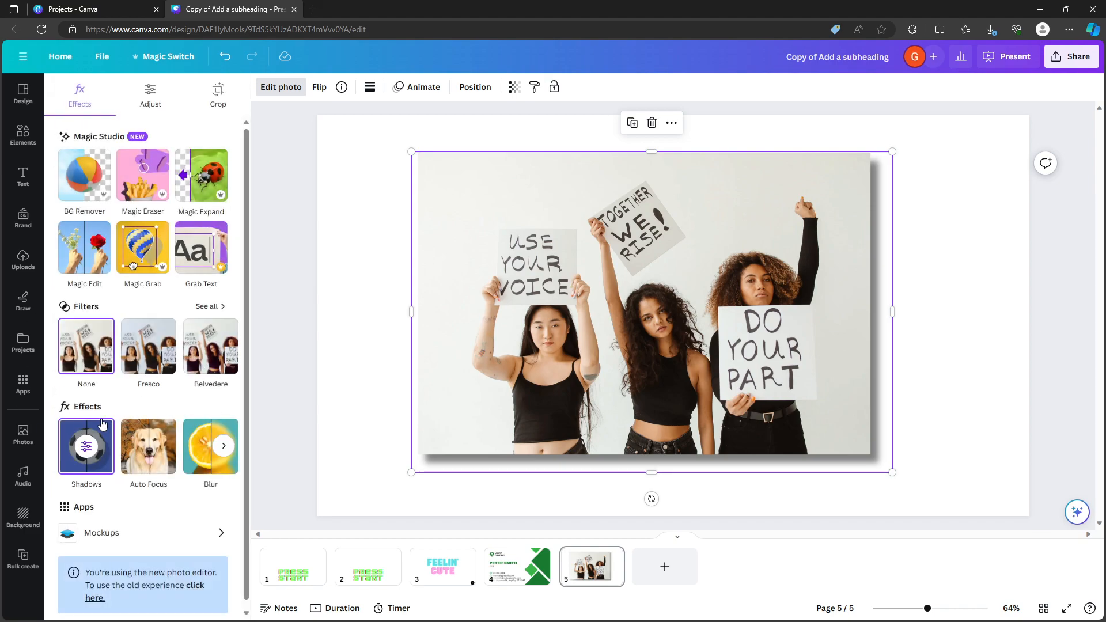
Try the Glow shadow on the photo and set the shadow style back to None.
{"action": "left_click", "coordinate": [87, 447]}
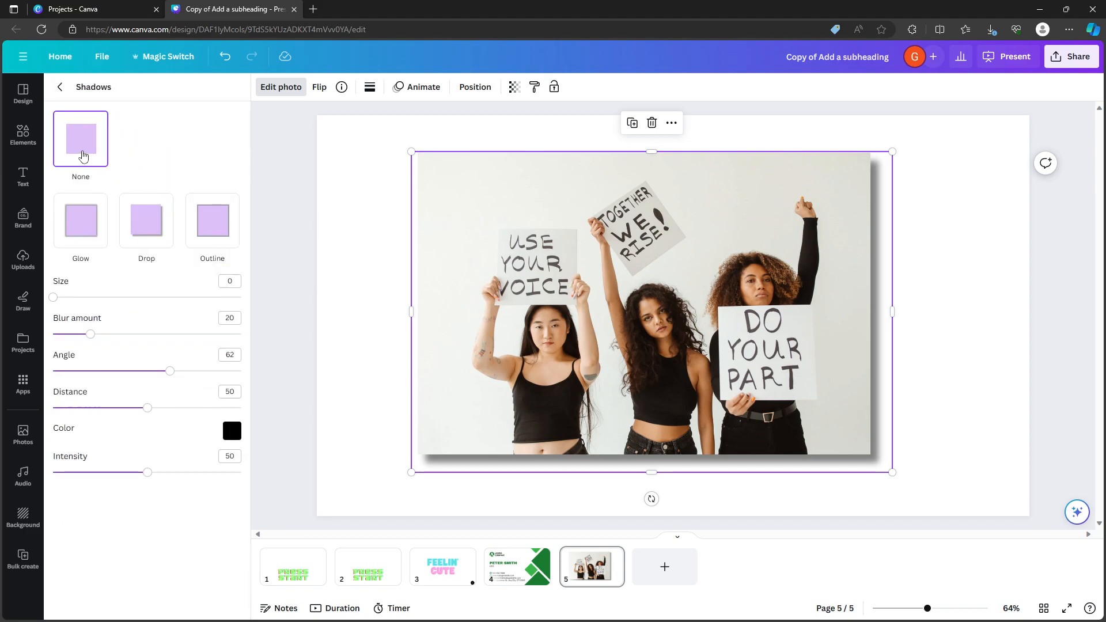
{"action": "left_click", "coordinate": [78, 214]}
{"action": "left_click", "coordinate": [77, 150]}
{"action": "left_click", "coordinate": [93, 221]}
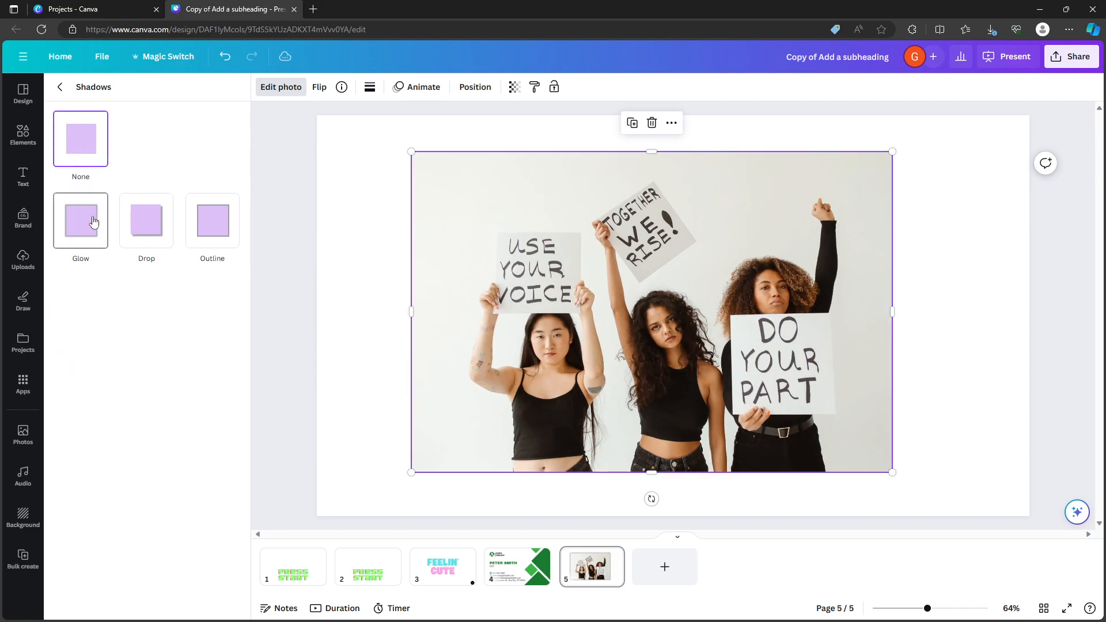
{"action": "left_click", "coordinate": [80, 148]}
{"action": "left_click", "coordinate": [60, 87]}
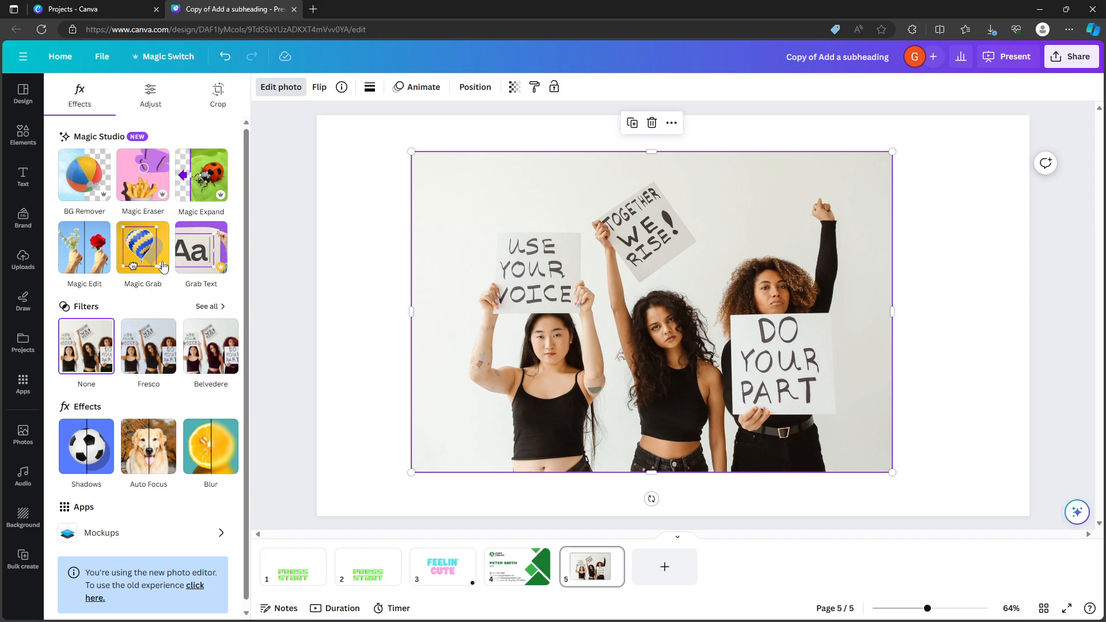
Remove the photo's background with BG Remover.
{"action": "left_click", "coordinate": [84, 176]}
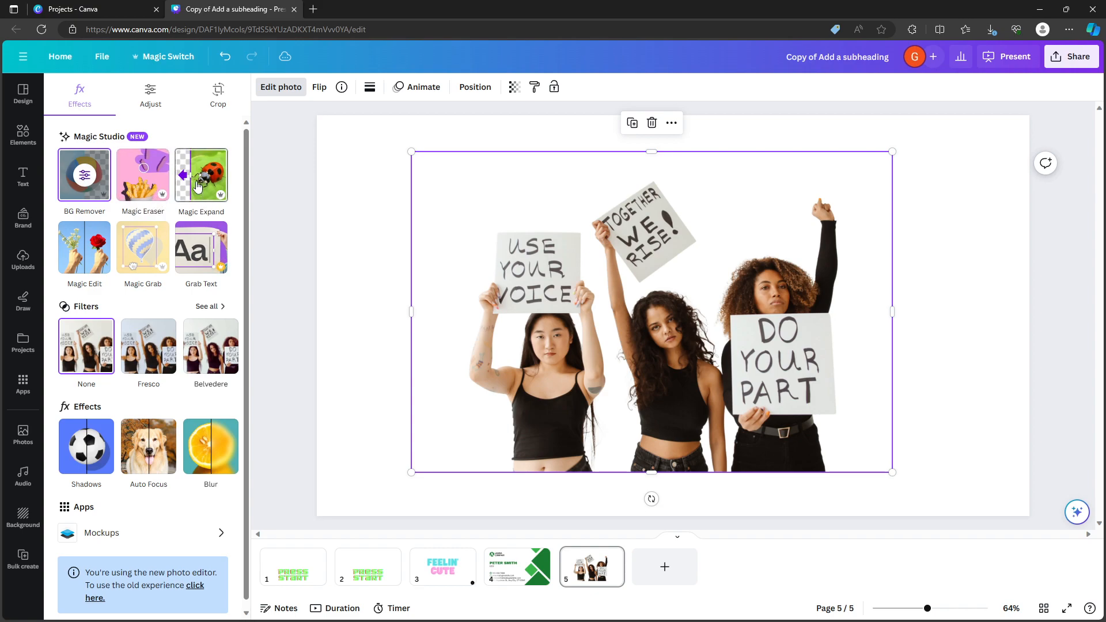
{"action": "scroll", "coordinate": [181, 265], "scroll_direction": "down", "scroll_amount": 1}
{"action": "scroll", "coordinate": [146, 173], "scroll_direction": "up", "scroll_amount": 1}
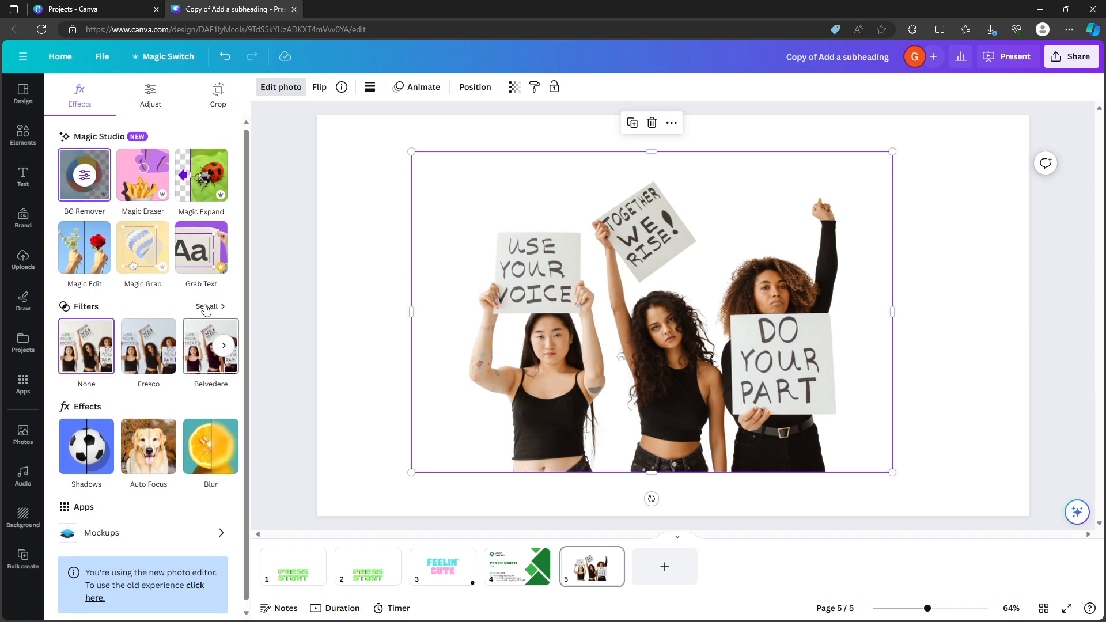
Set the white balance of the whole image to a temperature of 16 and a tint of 41.
{"action": "left_click", "coordinate": [151, 97]}
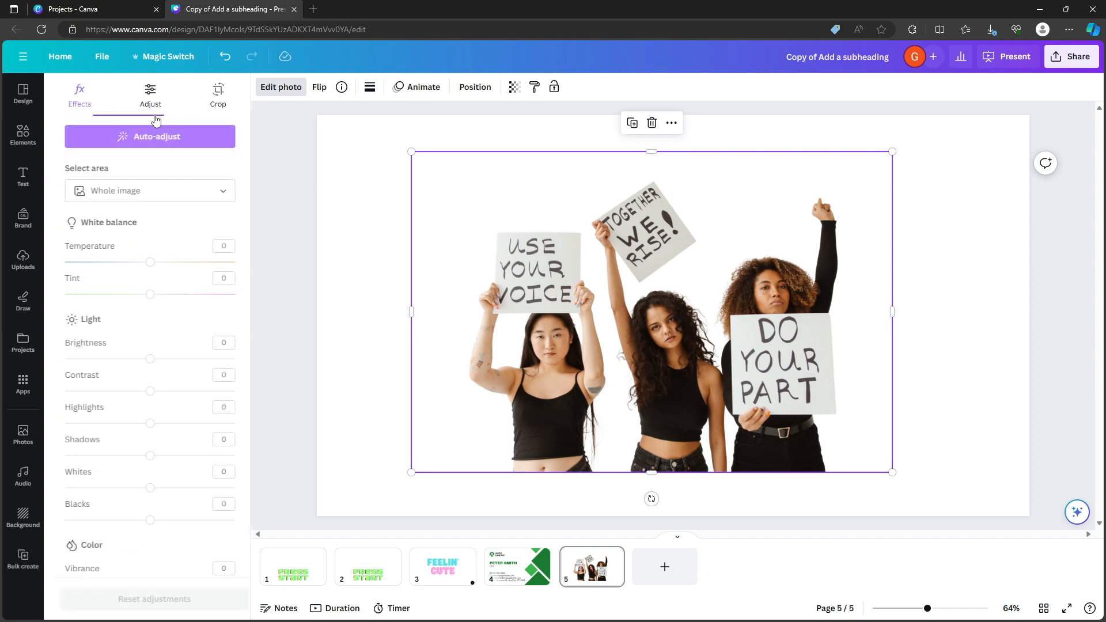
{"action": "left_click", "coordinate": [215, 191]}
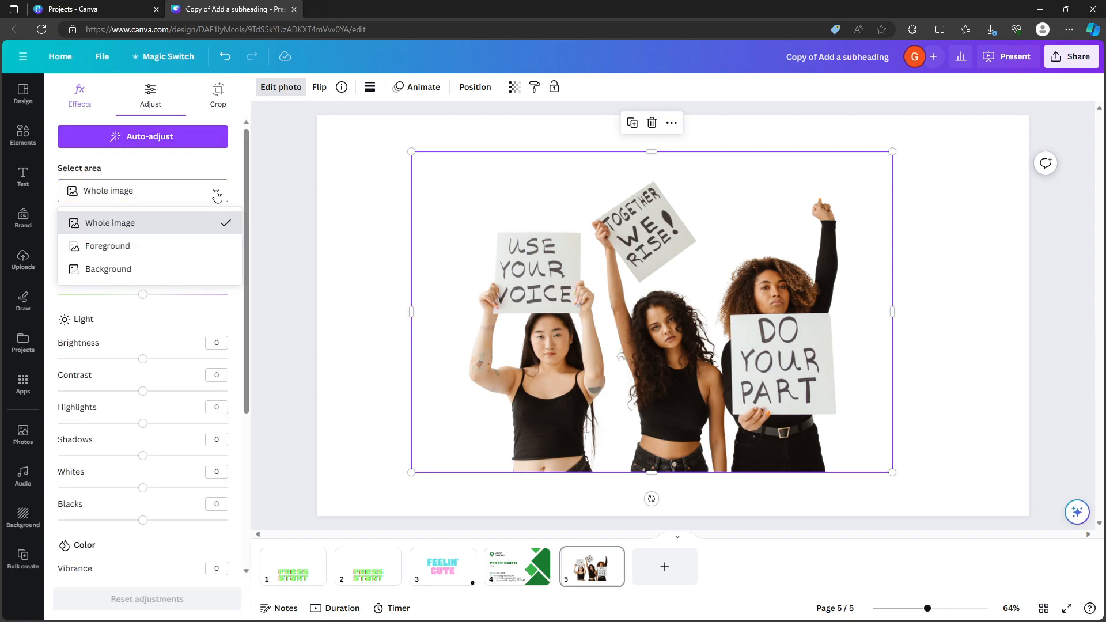
{"action": "left_click", "coordinate": [103, 191]}
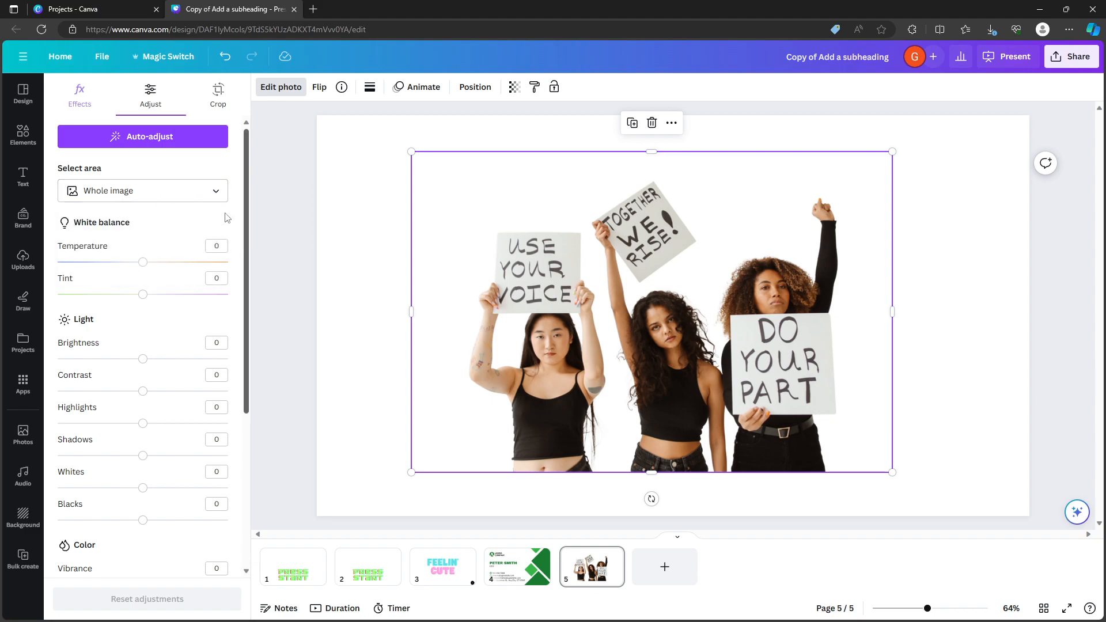
{"action": "left_click", "coordinate": [121, 197]}
{"action": "left_click", "coordinate": [120, 197]}
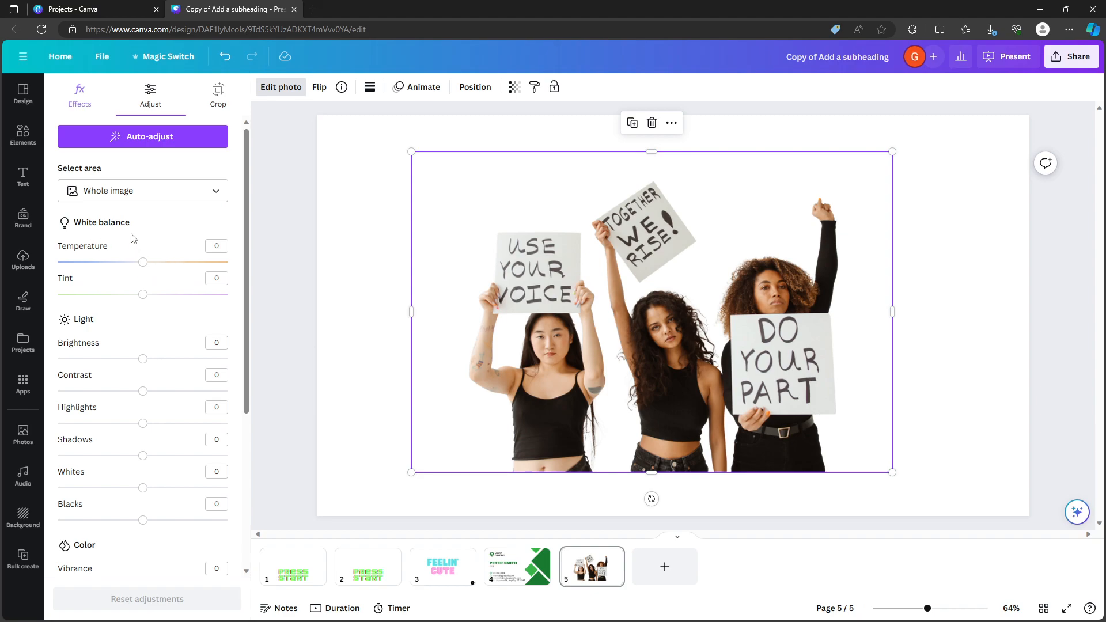
{"action": "scroll", "coordinate": [124, 233], "scroll_direction": "down", "scroll_amount": 1}
{"action": "left_click_drag", "start_coordinate": [143, 194], "coordinate": [178, 226]}
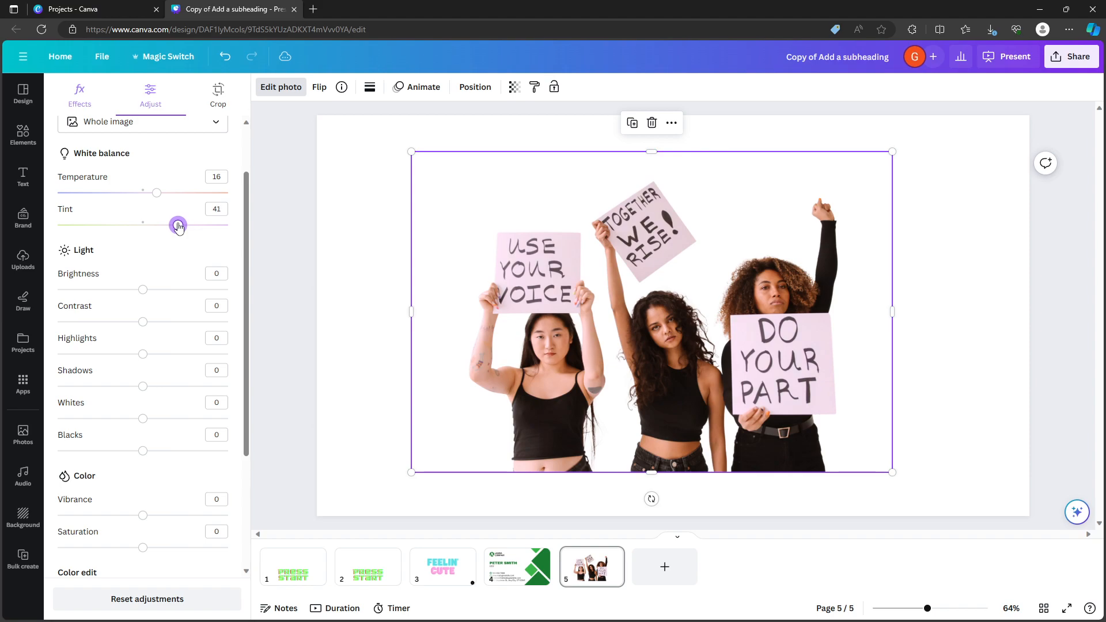
Set the photo's brightness to -41, contrast to 14, highlights to 13 and vibrance to 18.
{"action": "left_click_drag", "start_coordinate": [137, 295], "coordinate": [107, 290]}
{"action": "left_click_drag", "start_coordinate": [140, 323], "coordinate": [158, 382]}
{"action": "scroll", "coordinate": [182, 384], "scroll_direction": "down", "scroll_amount": 3}
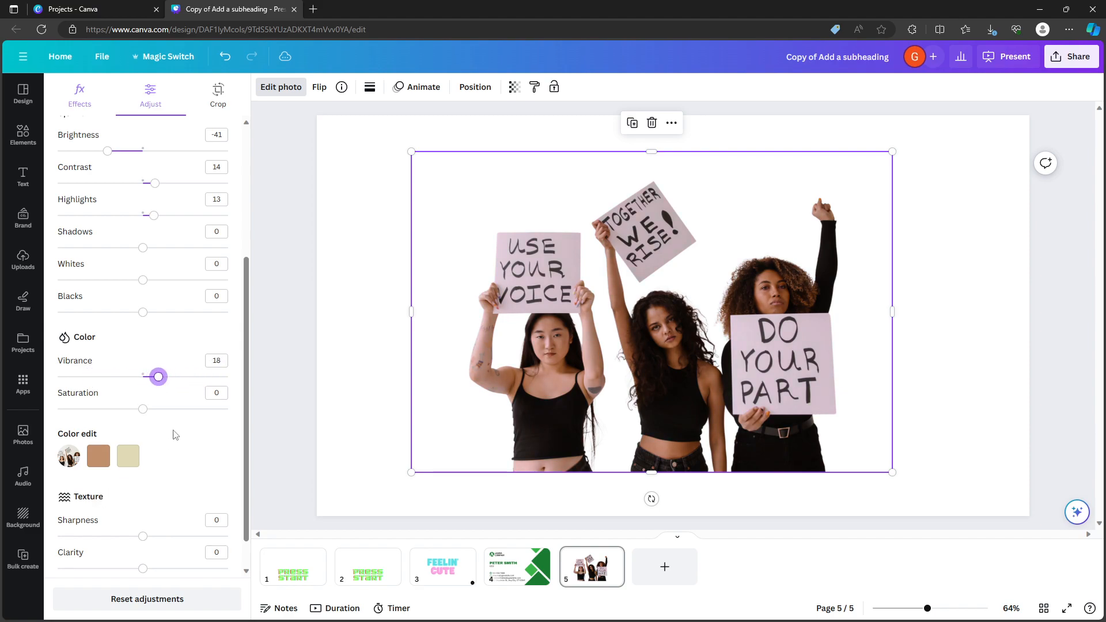
{"action": "scroll", "coordinate": [172, 437], "scroll_direction": "down", "scroll_amount": 1}
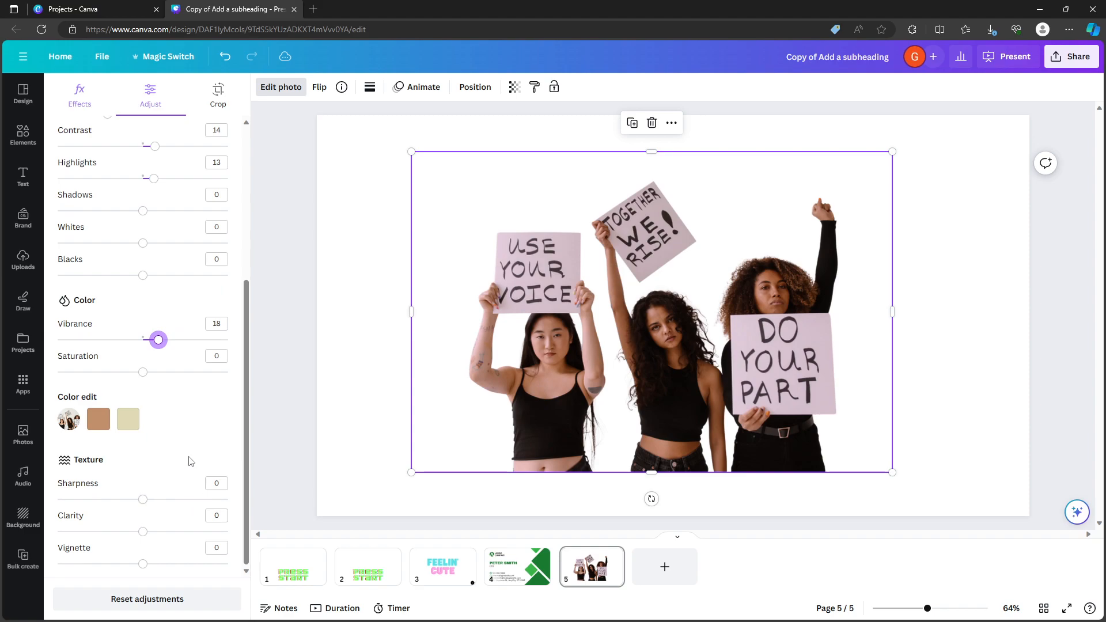
{"action": "mouse_move", "coordinate": [145, 505]}
{"action": "left_mouse_down"}
{"action": "mouse_move", "coordinate": [202, 501]}
{"action": "mouse_move", "coordinate": [140, 501]}
{"action": "mouse_move", "coordinate": [166, 531]}
{"action": "mouse_move", "coordinate": [225, 530]}
{"action": "mouse_move", "coordinate": [57, 531]}
{"action": "mouse_move", "coordinate": [224, 530]}
{"action": "mouse_move", "coordinate": [69, 530]}
{"action": "mouse_move", "coordinate": [144, 534]}
{"action": "mouse_move", "coordinate": [143, 498]}
{"action": "left_mouse_up"}
{"action": "left_click_drag", "start_coordinate": [245, 521], "coordinate": [244, 517]}
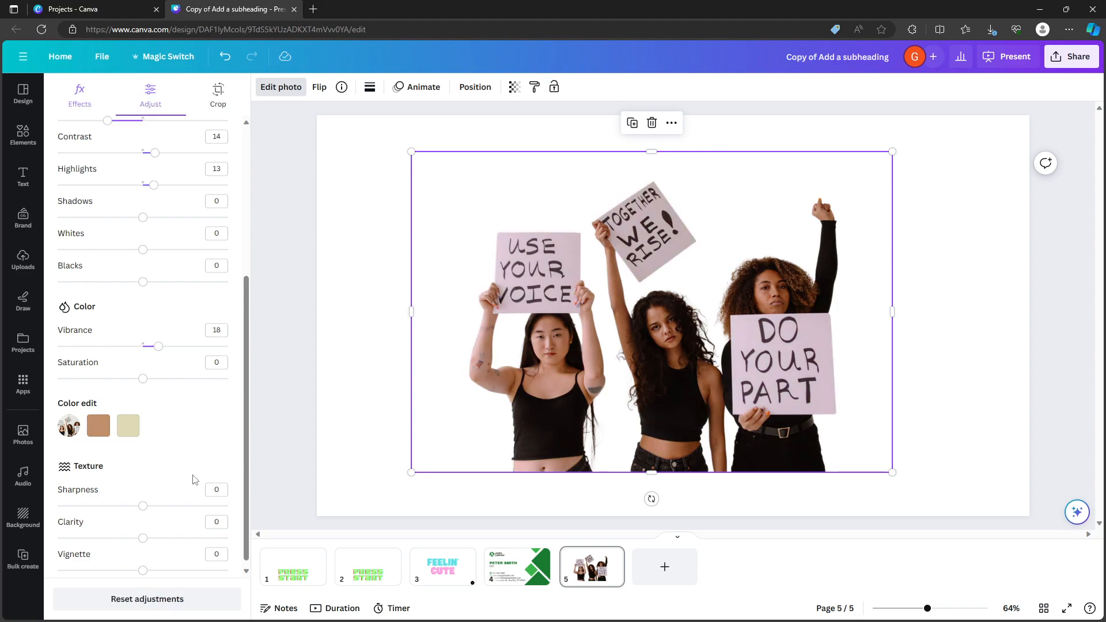
Reset all manual adjustments and apply Auto-adjust to the whole image.
{"action": "left_click", "coordinate": [162, 593]}
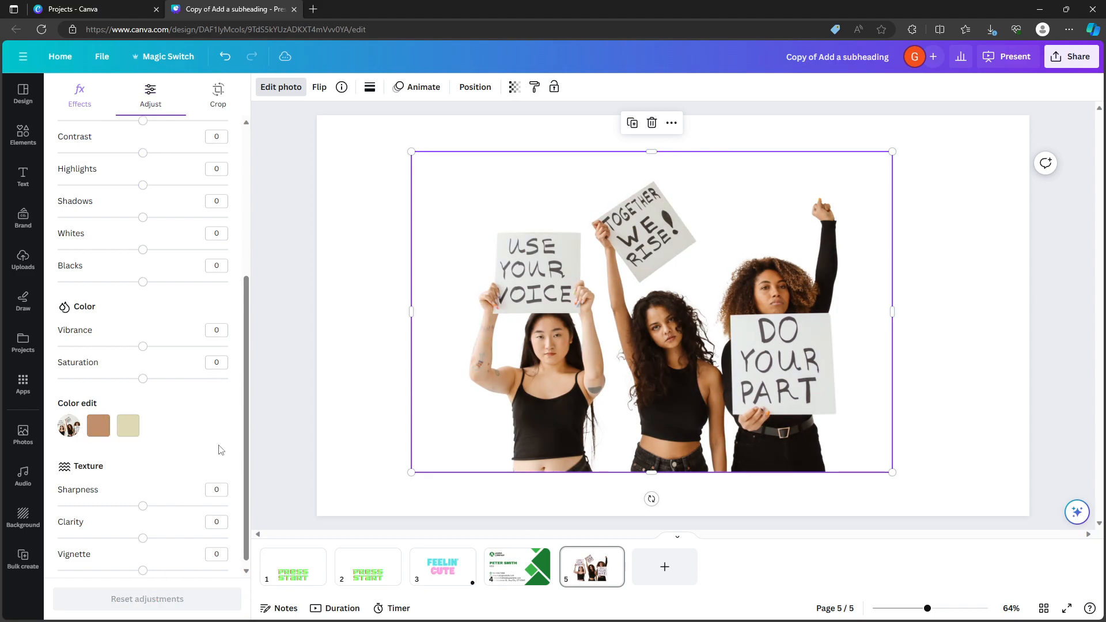
{"action": "scroll", "coordinate": [216, 443], "scroll_direction": "up", "scroll_amount": 5}
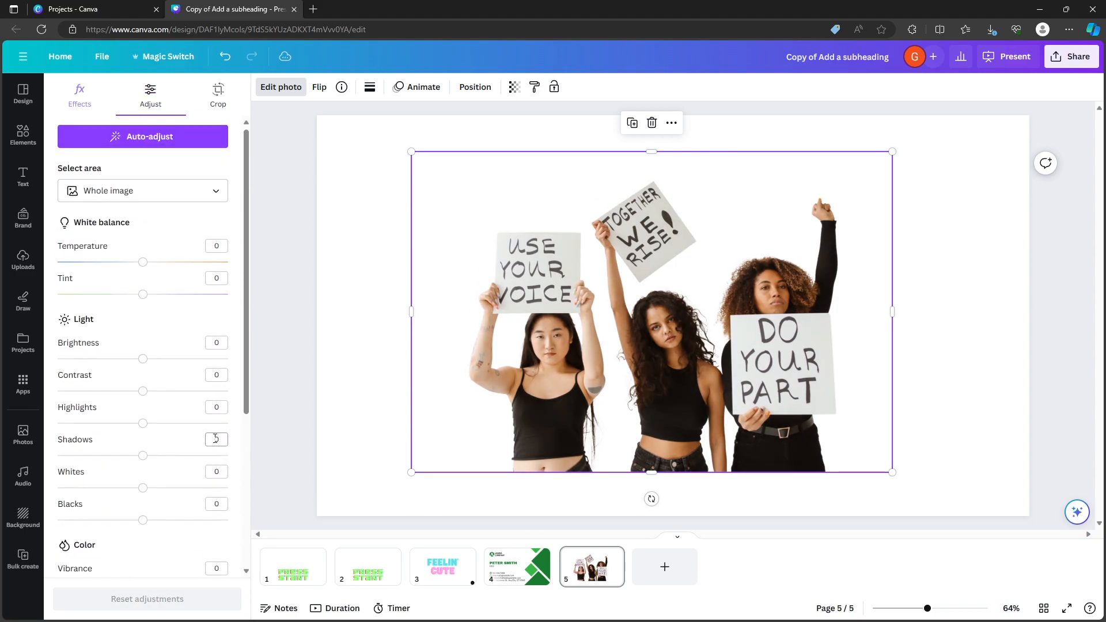
{"action": "left_click", "coordinate": [149, 141]}
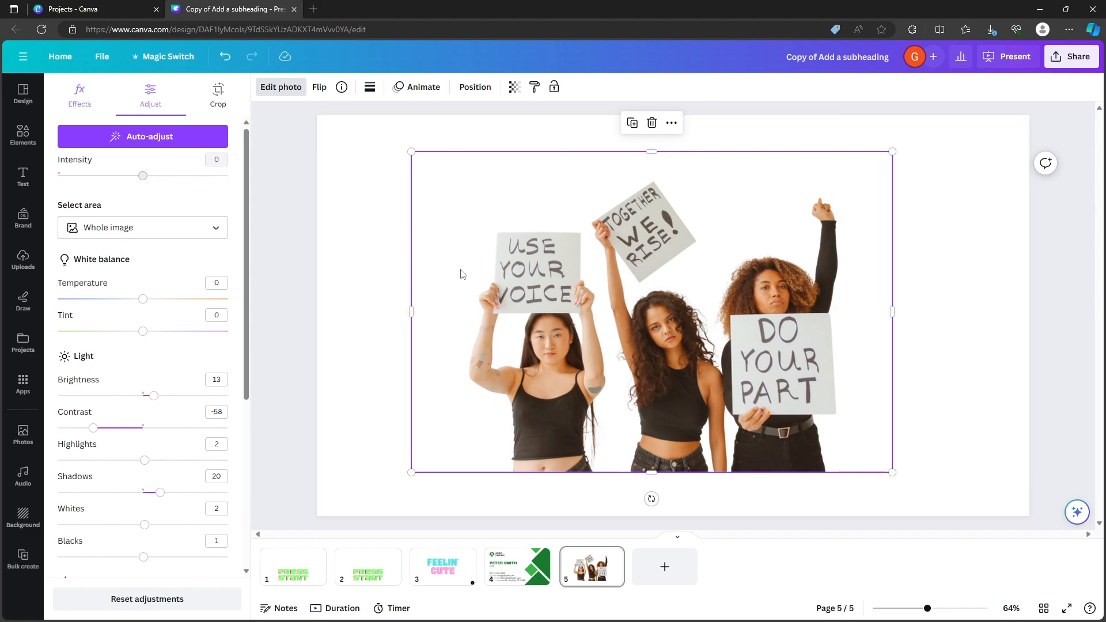
Crop the photo in Freeform to the middle woman holding the "TOGETHER WE RISE!" sign.
{"action": "left_click", "coordinate": [215, 95]}
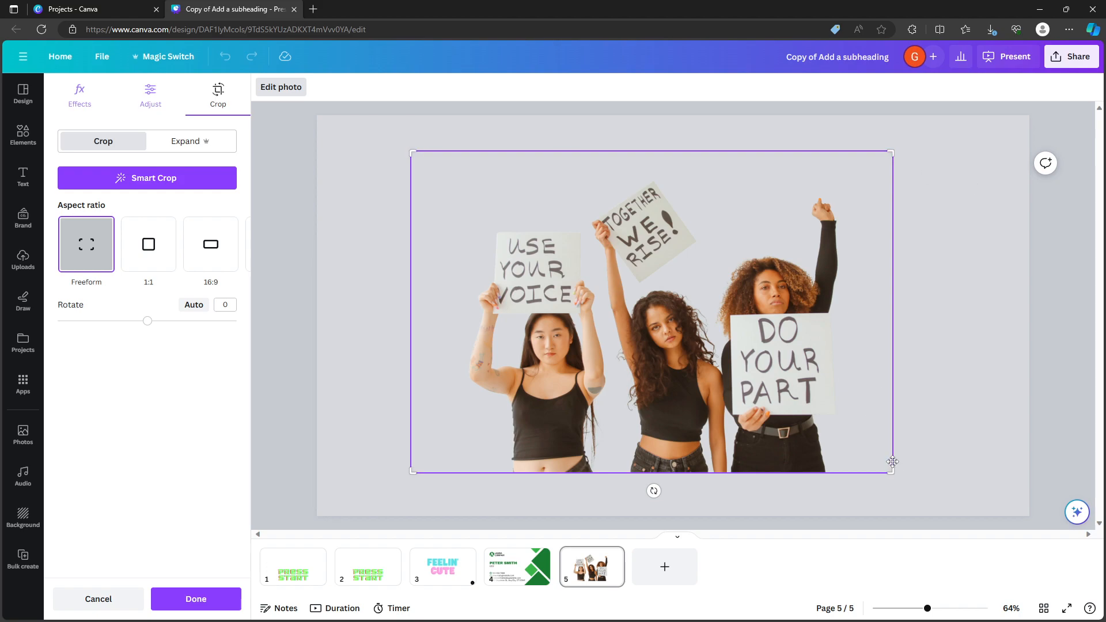
{"action": "left_click_drag", "start_coordinate": [408, 471], "coordinate": [593, 488]}
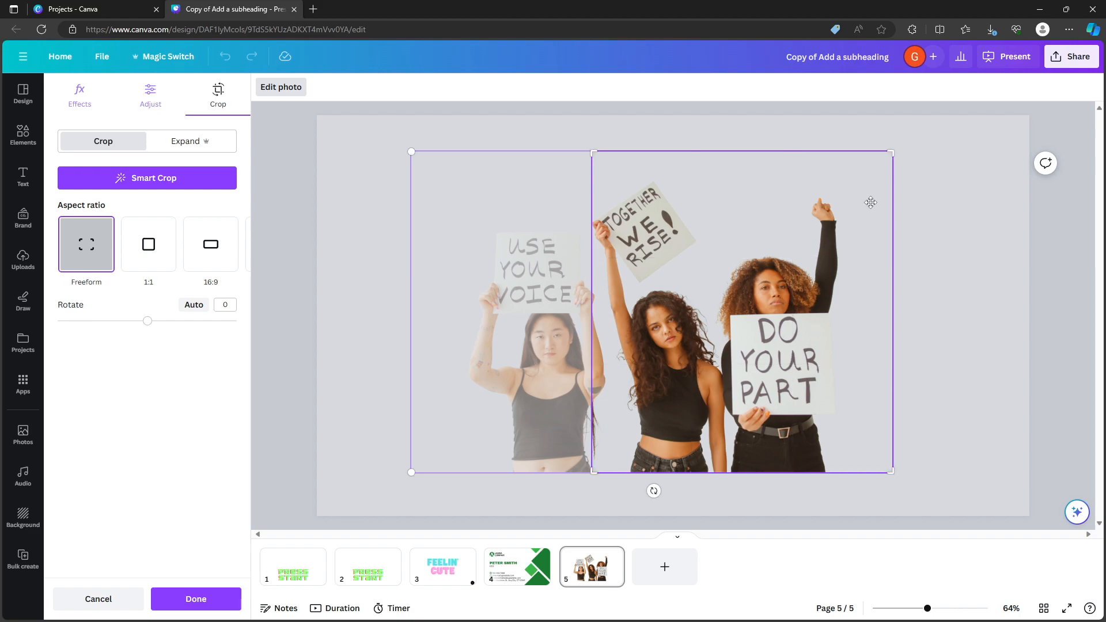
{"action": "left_click_drag", "start_coordinate": [892, 154], "coordinate": [727, 177]}
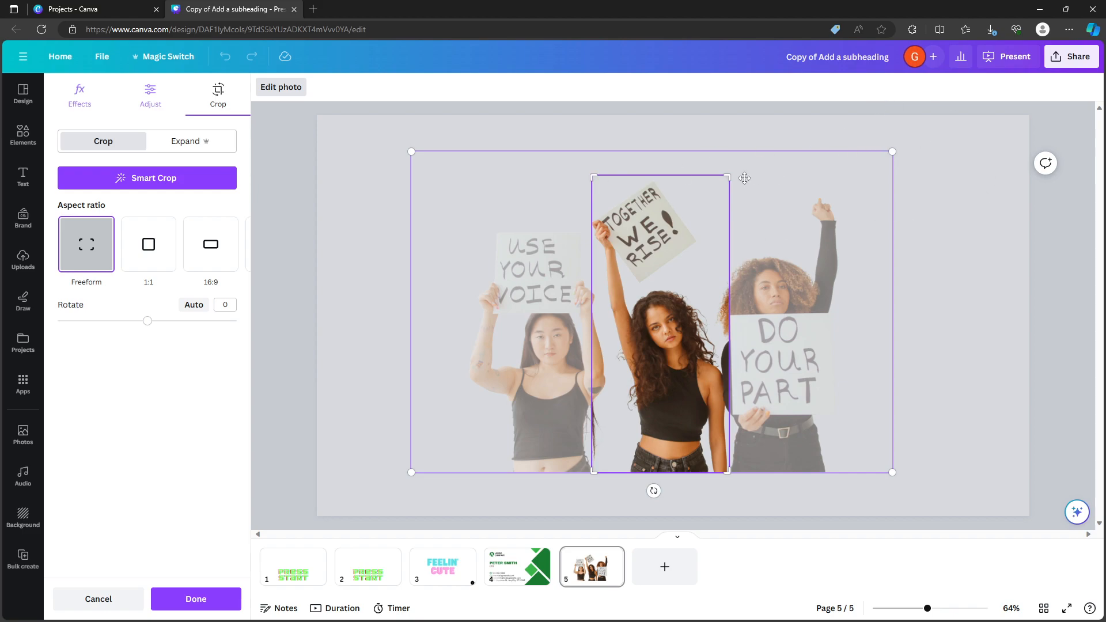
{"action": "left_click", "coordinate": [195, 603]}
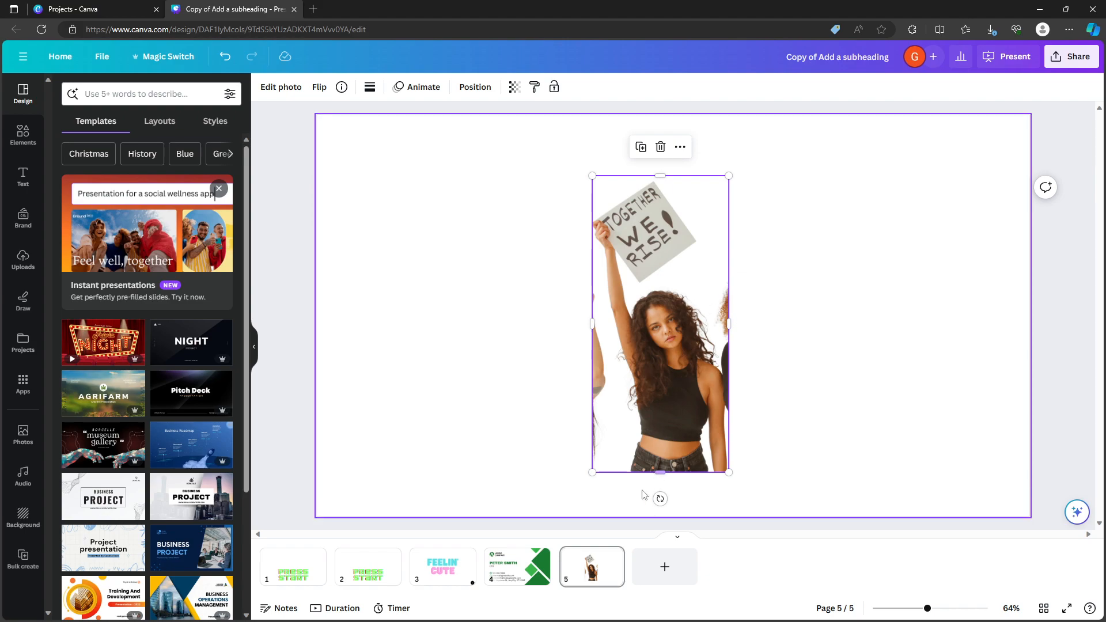
Slightly resize the cropped photo's frame and shift the image inside it to show the woman with the "DO YOUR PART" sign.
{"action": "mouse_move", "coordinate": [592, 472]}
{"action": "left_mouse_down"}
{"action": "mouse_move", "coordinate": [489, 486]}
{"action": "mouse_move", "coordinate": [590, 441]}
{"action": "mouse_move", "coordinate": [594, 467]}
{"action": "left_mouse_up"}
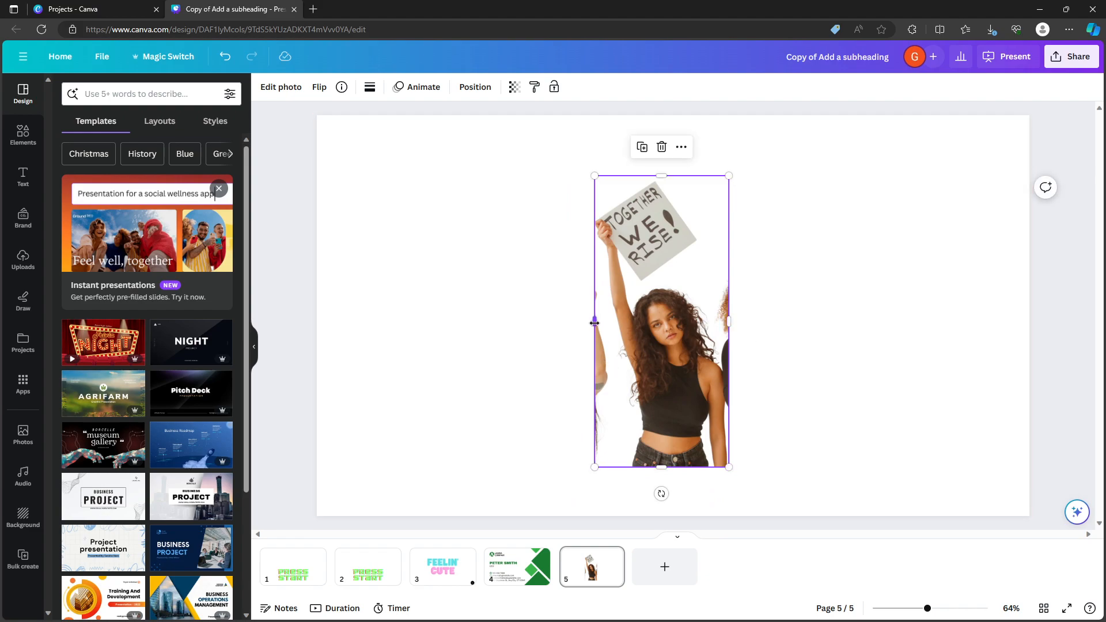
{"action": "mouse_move", "coordinate": [594, 323]}
{"action": "left_mouse_down"}
{"action": "mouse_move", "coordinate": [400, 328]}
{"action": "mouse_move", "coordinate": [605, 332]}
{"action": "mouse_move", "coordinate": [589, 332]}
{"action": "left_mouse_up"}
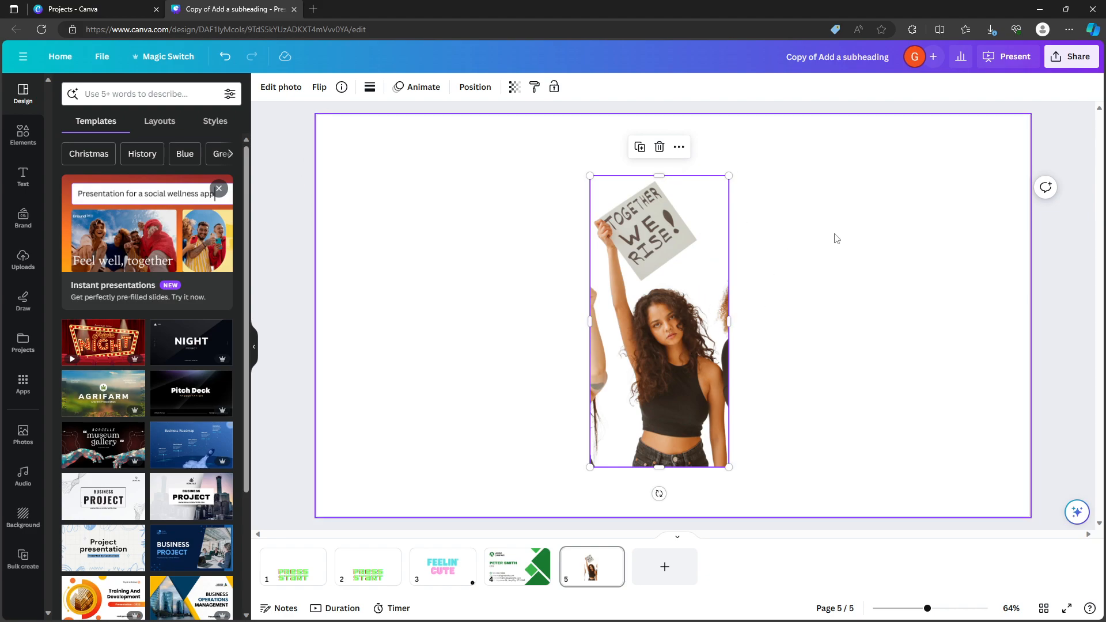
{"action": "double_click", "coordinate": [672, 319]}
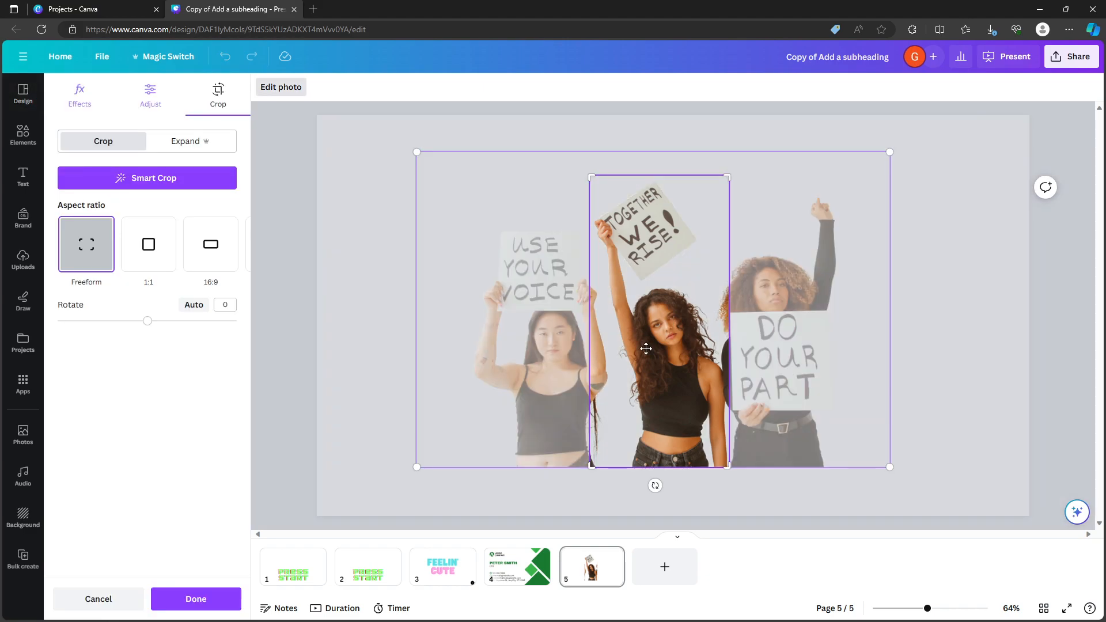
{"action": "left_click_drag", "start_coordinate": [742, 251], "coordinate": [737, 285]}
{"action": "left_click_drag", "start_coordinate": [626, 271], "coordinate": [642, 270]}
{"action": "left_click", "coordinate": [912, 255]}
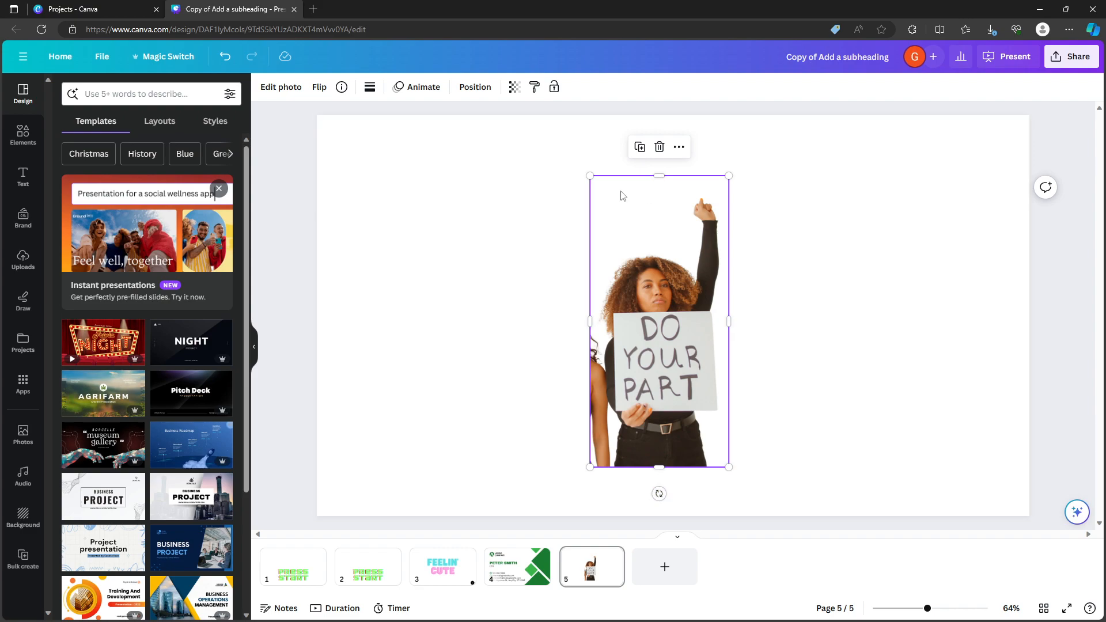
Flip the cropped photo horizontally and back, and flip it vertically.
{"action": "mouse_move", "coordinate": [659, 493]}
{"action": "left_mouse_down"}
{"action": "mouse_move", "coordinate": [616, 492]}
{"action": "mouse_move", "coordinate": [484, 422]}
{"action": "mouse_move", "coordinate": [852, 316]}
{"action": "mouse_move", "coordinate": [666, 489]}
{"action": "mouse_move", "coordinate": [637, 501]}
{"action": "mouse_move", "coordinate": [656, 500]}
{"action": "left_mouse_up"}
{"action": "left_click", "coordinate": [316, 89]}
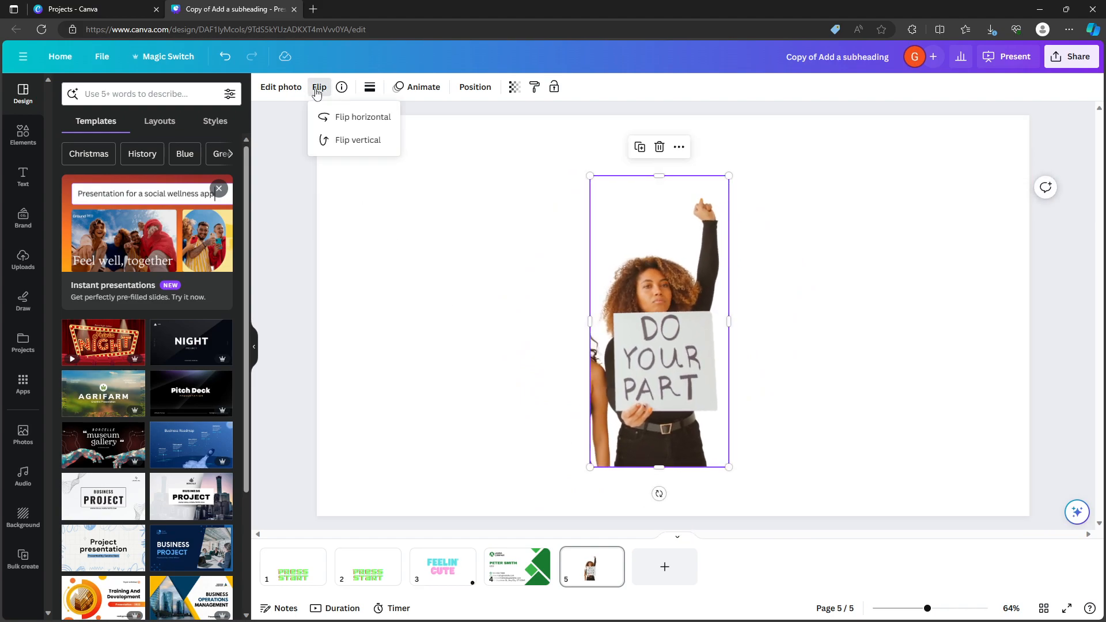
{"action": "left_click", "coordinate": [339, 124]}
{"action": "left_click", "coordinate": [346, 120]}
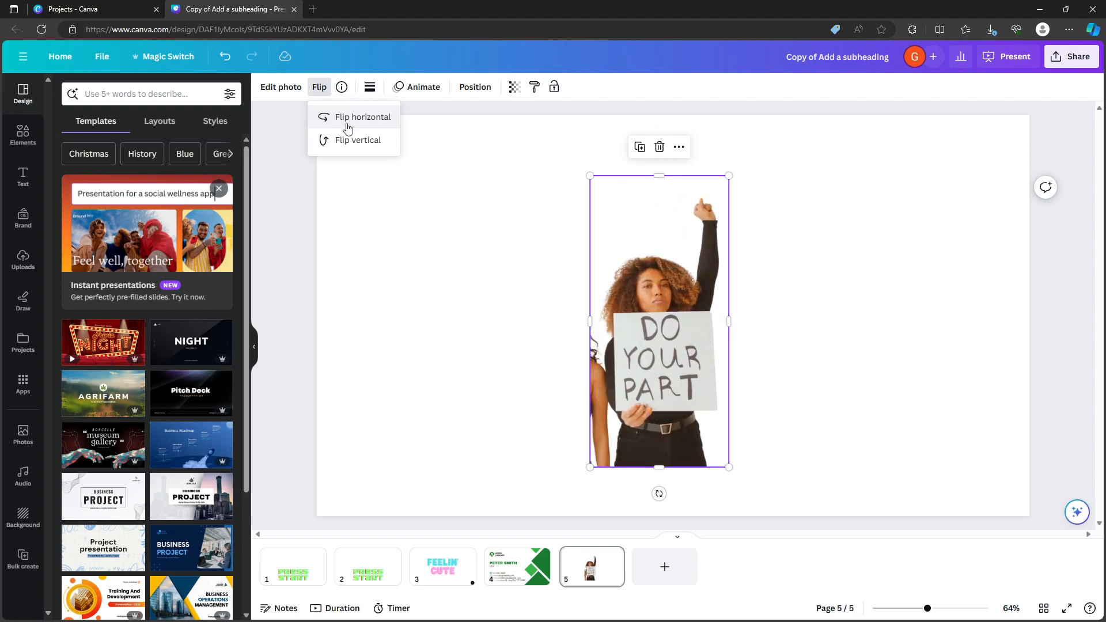
{"action": "left_click", "coordinate": [346, 139]}
{"action": "left_click", "coordinate": [352, 121]}
{"action": "left_click", "coordinate": [353, 121]}
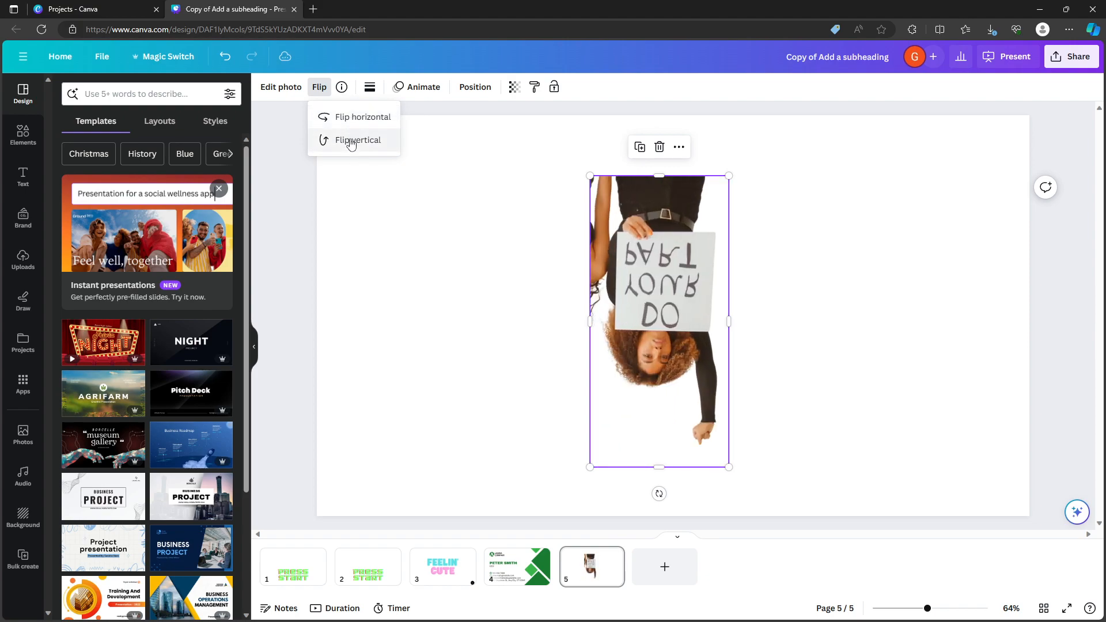
Flip the photo vertically back upright and give it a solid border of weight 8 with corner rounding 28.
{"action": "left_click", "coordinate": [360, 139]}
{"action": "left_click", "coordinate": [371, 88]}
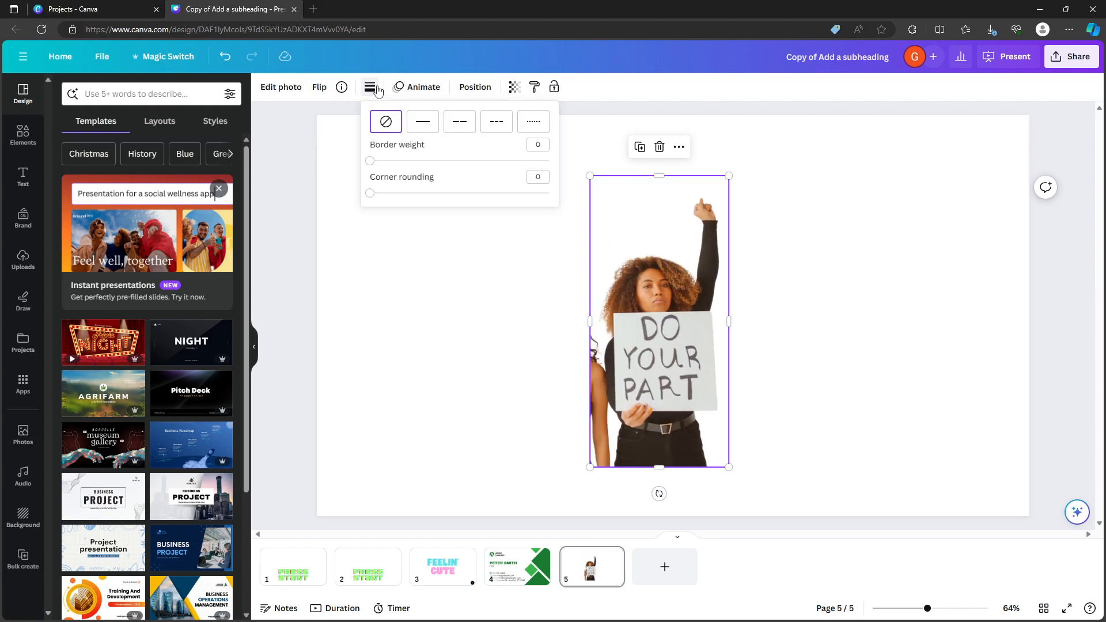
{"action": "mouse_move", "coordinate": [372, 161]}
{"action": "left_mouse_down"}
{"action": "mouse_move", "coordinate": [406, 168]}
{"action": "mouse_move", "coordinate": [340, 171]}
{"action": "mouse_move", "coordinate": [420, 193]}
{"action": "mouse_move", "coordinate": [395, 159]}
{"action": "mouse_move", "coordinate": [384, 161]}
{"action": "left_mouse_up"}
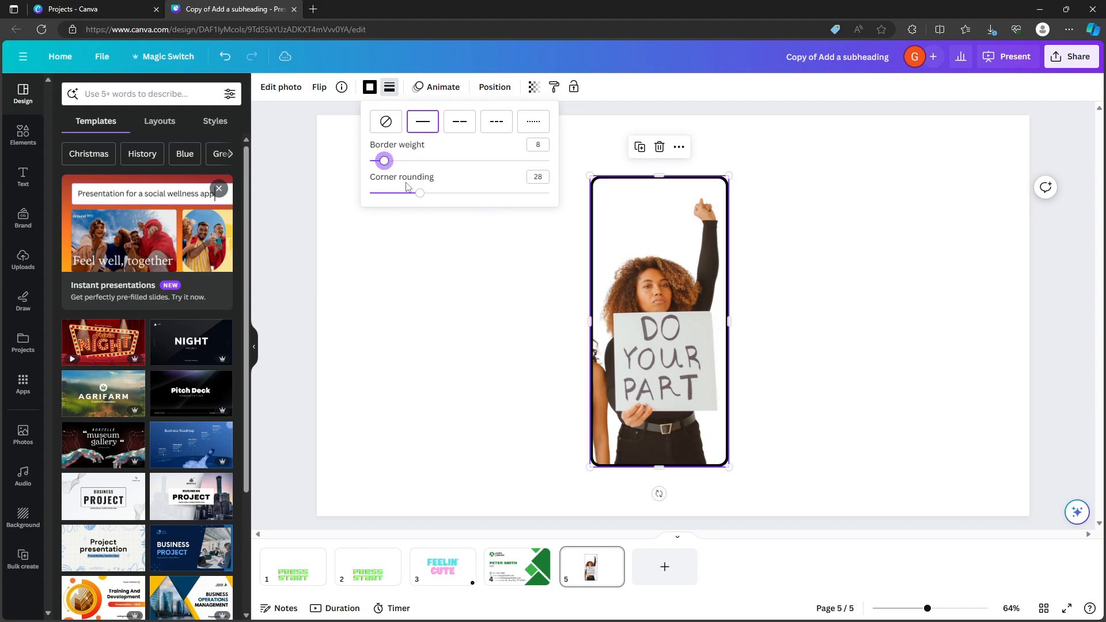
Preview the available photo animations on the photo, including Drift and Tumble.
{"action": "left_click", "coordinate": [435, 86]}
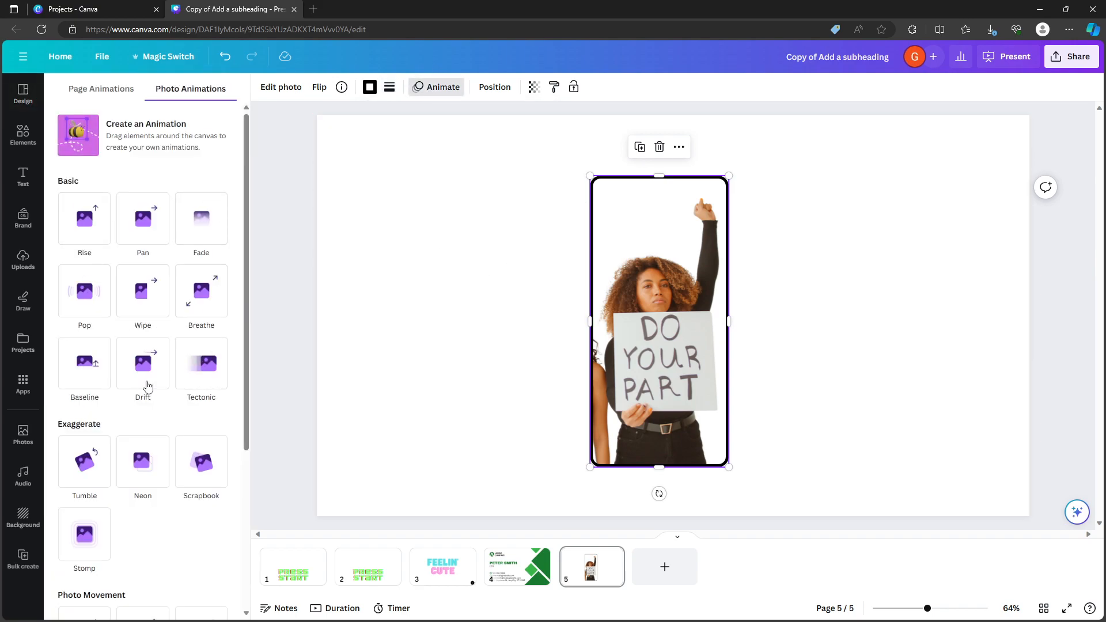
{"action": "left_click", "coordinate": [144, 362]}
{"action": "scroll", "coordinate": [145, 386], "scroll_direction": "down", "scroll_amount": 3}
{"action": "scroll", "coordinate": [148, 391], "scroll_direction": "up", "scroll_amount": 3}
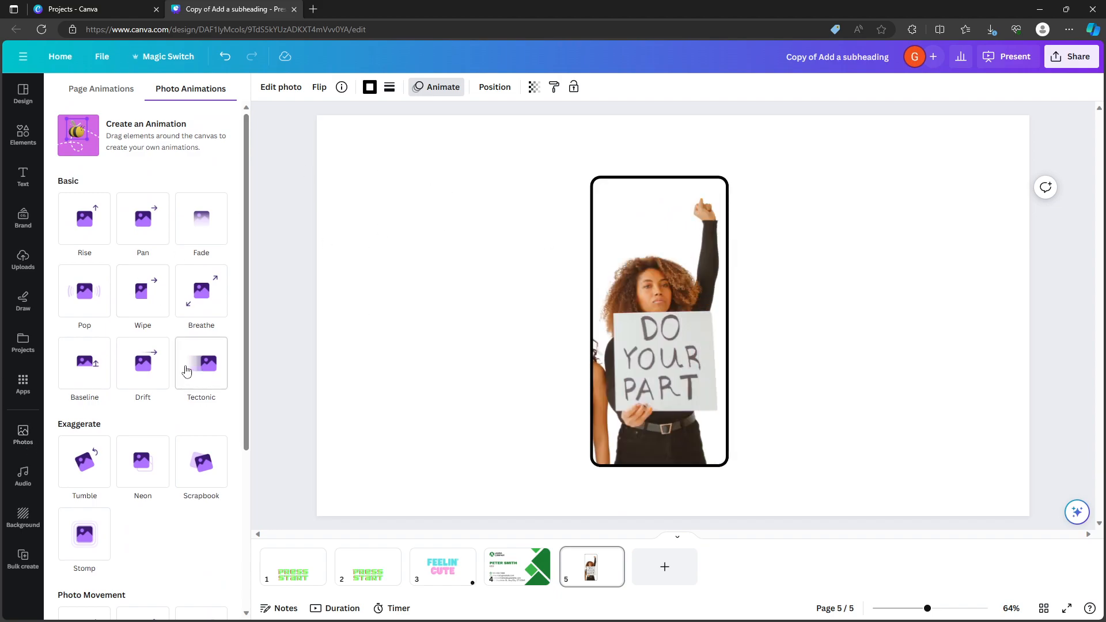
{"action": "scroll", "coordinate": [144, 374], "scroll_direction": "down", "scroll_amount": 2}
{"action": "left_click", "coordinate": [99, 378]}
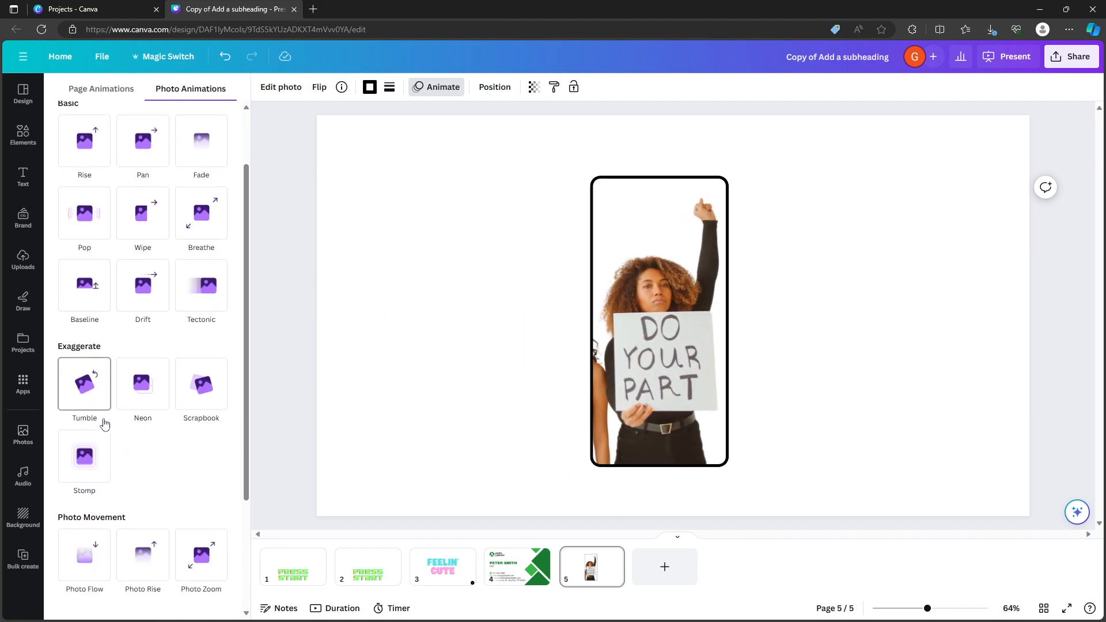
{"action": "scroll", "coordinate": [133, 495], "scroll_direction": "up", "scroll_amount": 1}
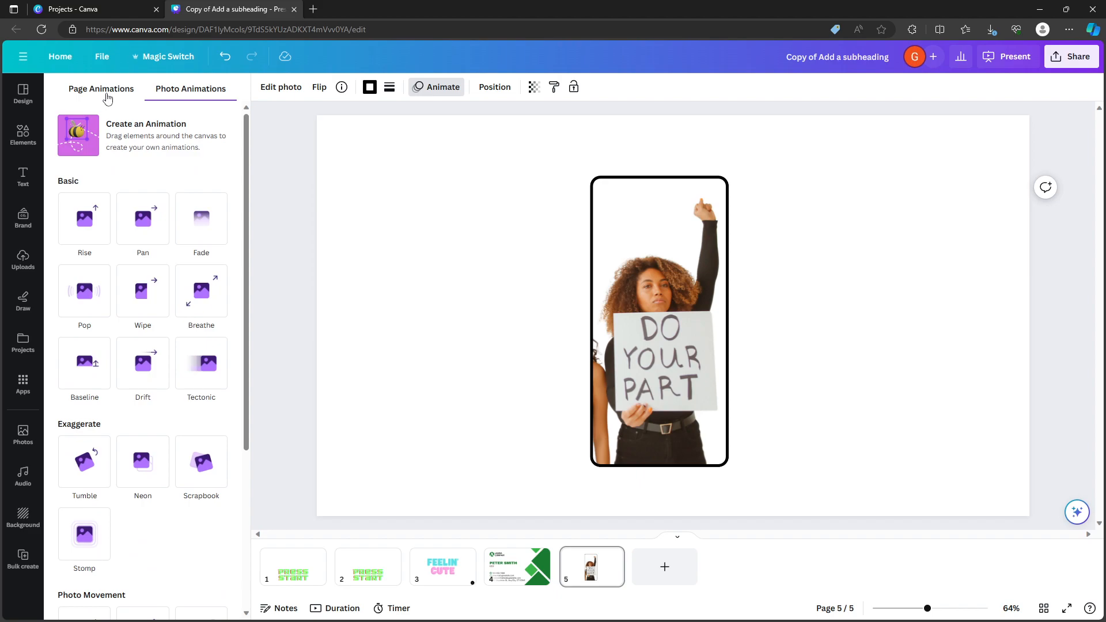
Compare the page animations with the photo animations, viewing pages 4 and 5, and reselect the photo.
{"action": "left_click", "coordinate": [107, 96]}
{"action": "left_click", "coordinate": [190, 89]}
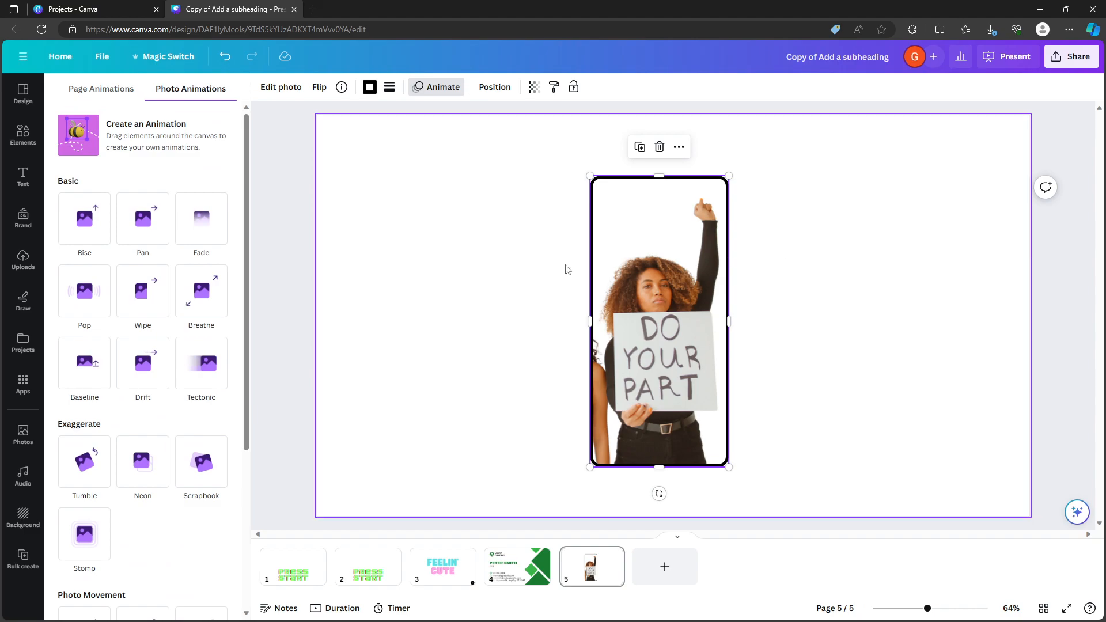
{"action": "left_click", "coordinate": [101, 89]}
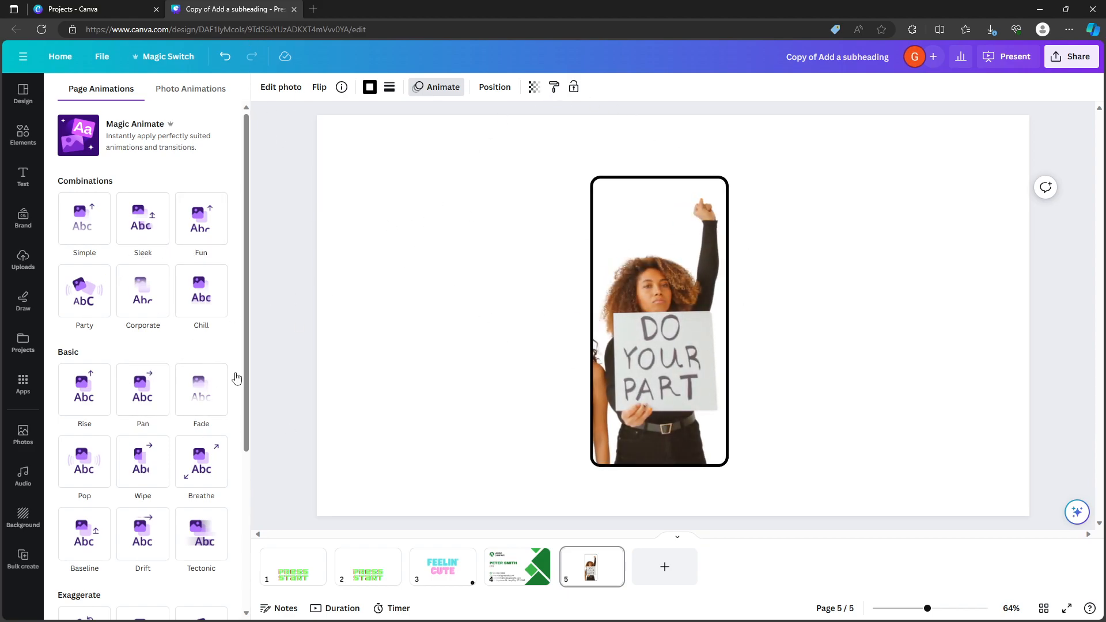
{"action": "left_click", "coordinate": [517, 566]}
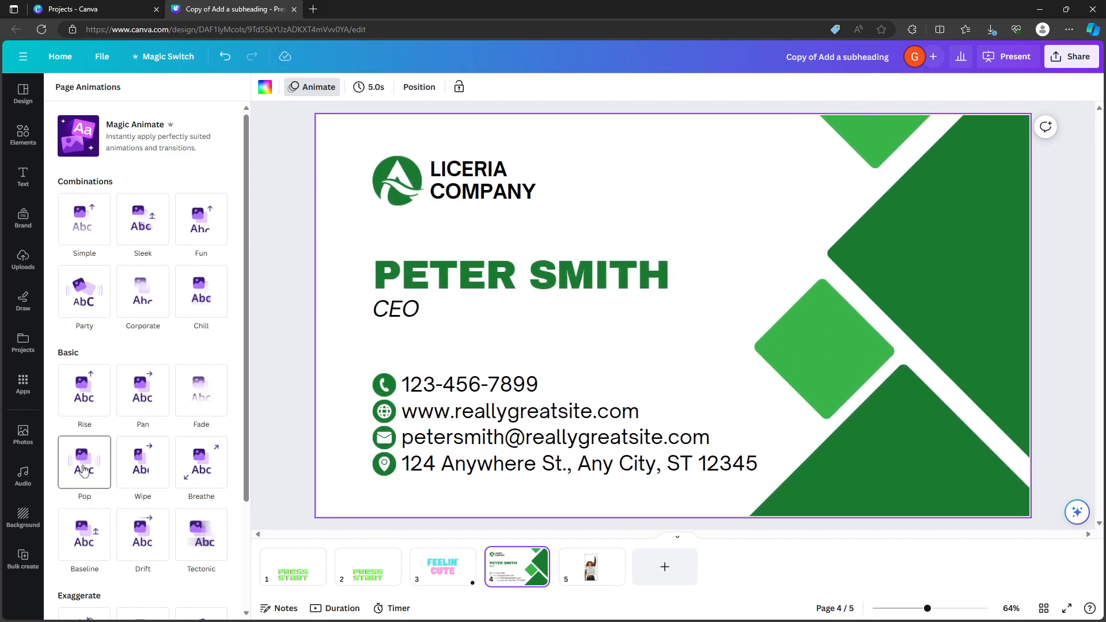
{"action": "left_click", "coordinate": [609, 576]}
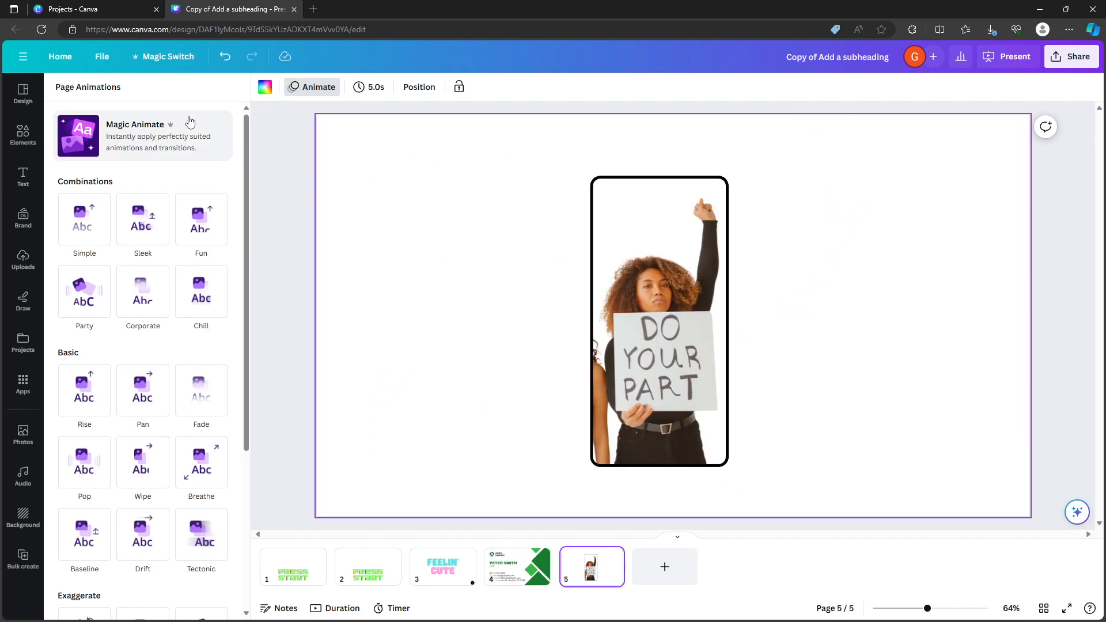
{"action": "left_click", "coordinate": [687, 245]}
{"action": "left_click", "coordinate": [686, 245]}
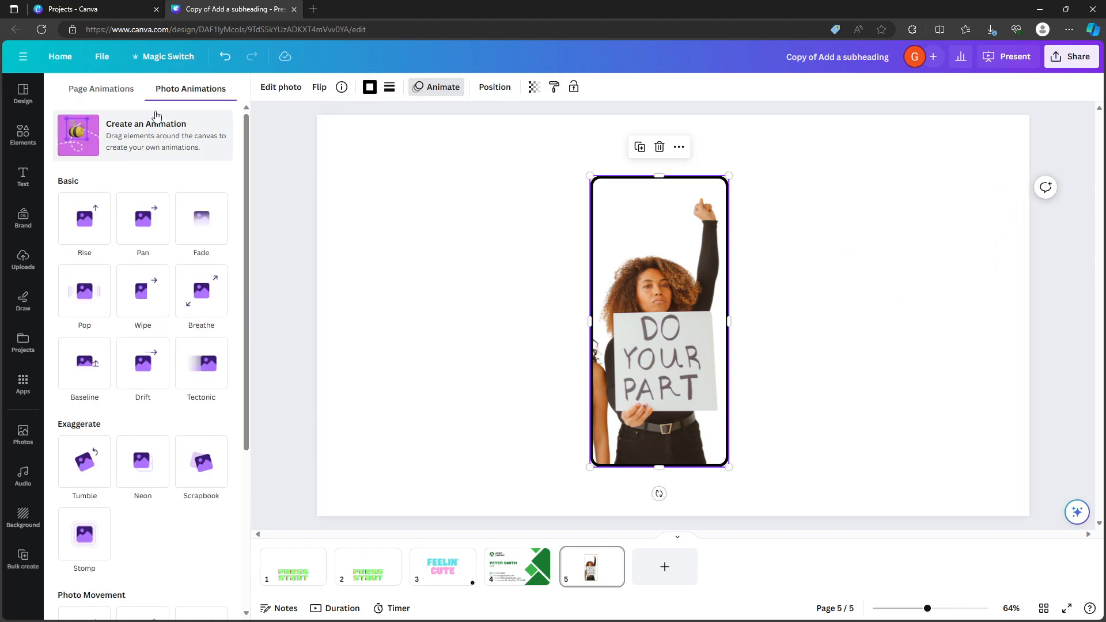
Align the photo to the center and middle of the page.
{"action": "left_click", "coordinate": [495, 87]}
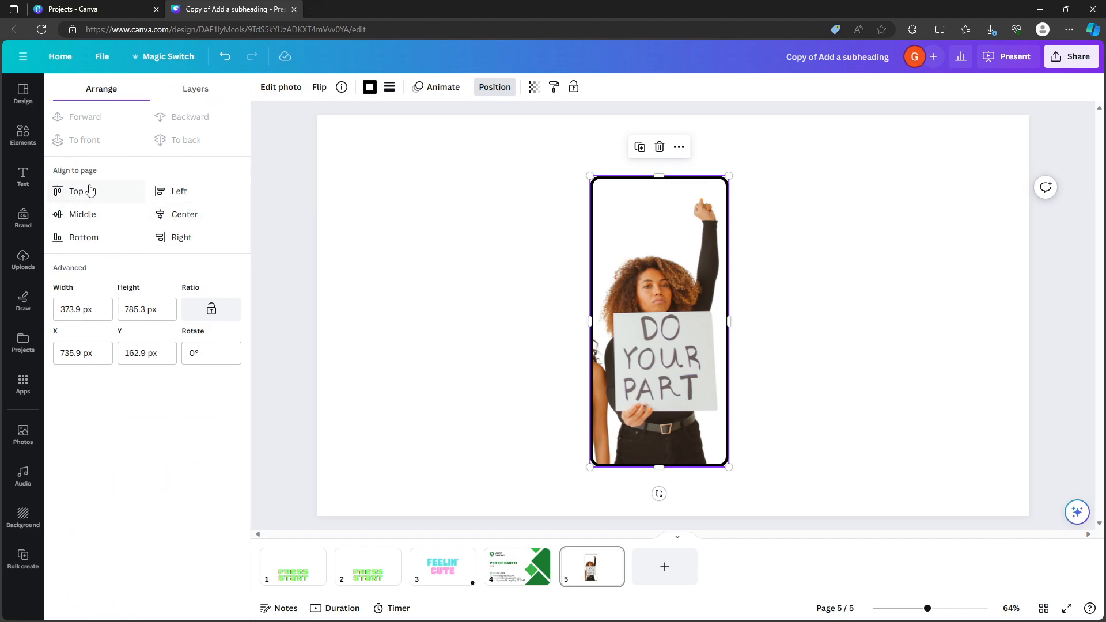
{"action": "left_click", "coordinate": [187, 215]}
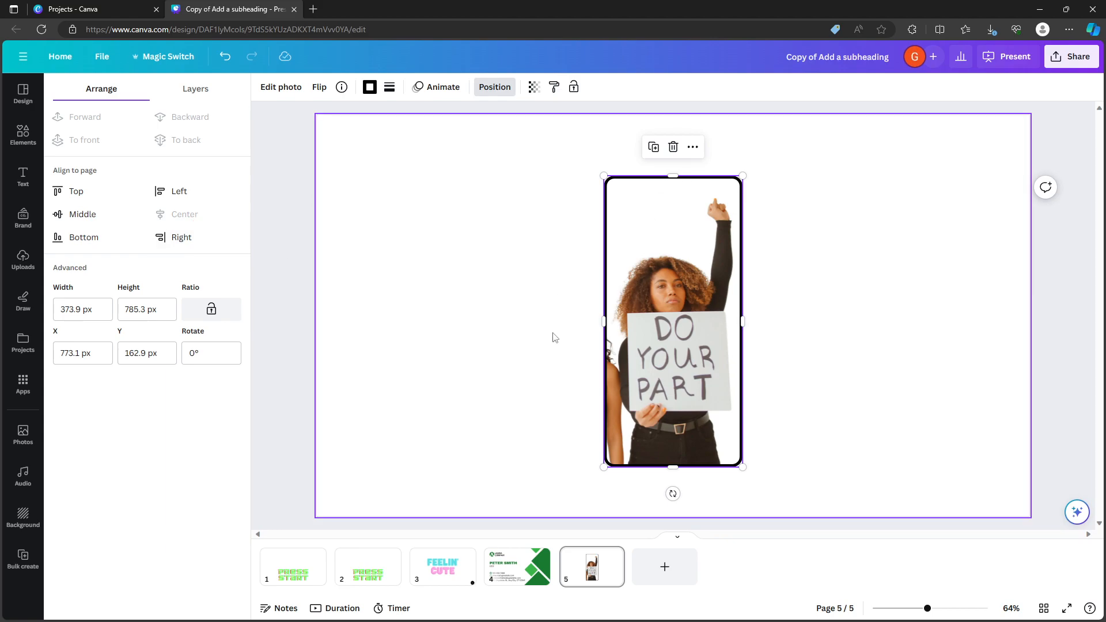
{"action": "left_click", "coordinate": [71, 222]}
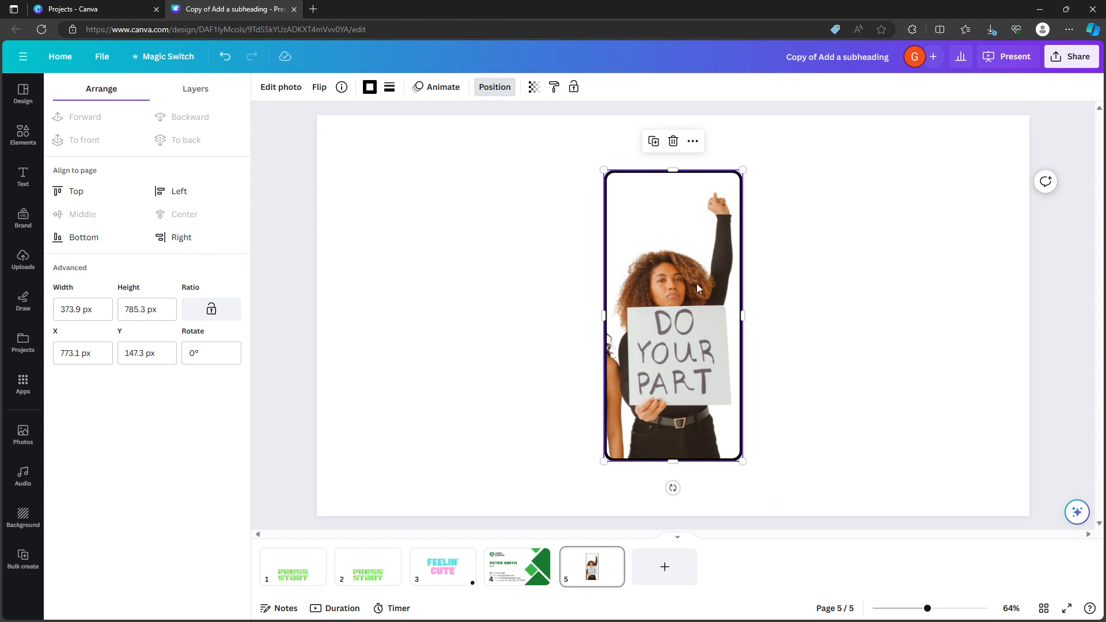
Examine the arrange options for the name text and the light green diamond on page 4, and return to page 5.
{"action": "left_click", "coordinate": [517, 566]}
{"action": "left_click", "coordinate": [511, 273]}
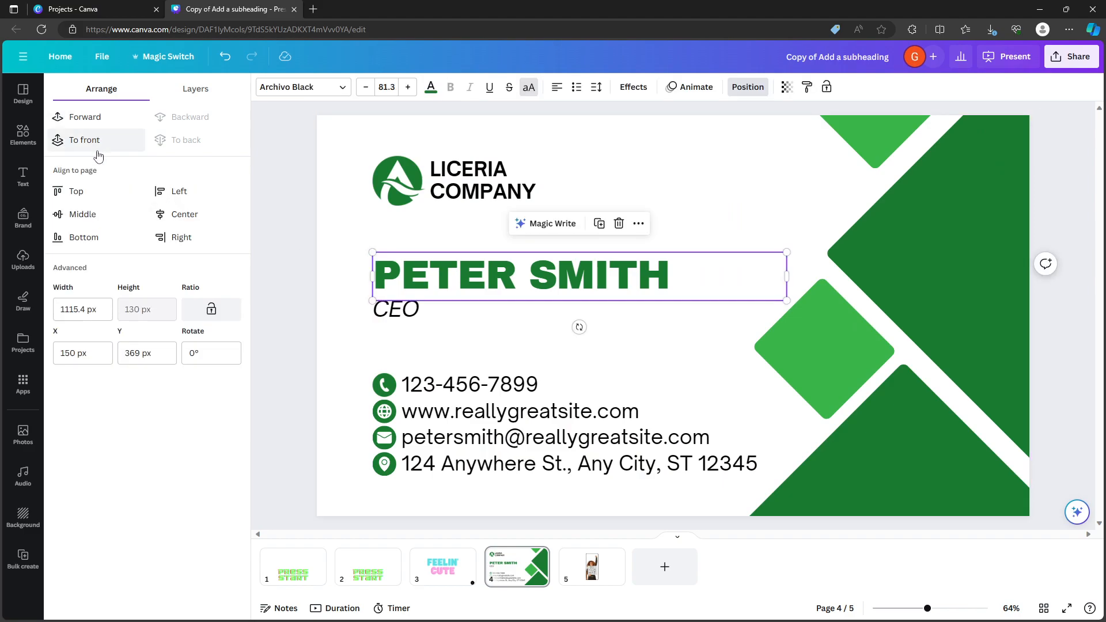
{"action": "left_click", "coordinate": [812, 373]}
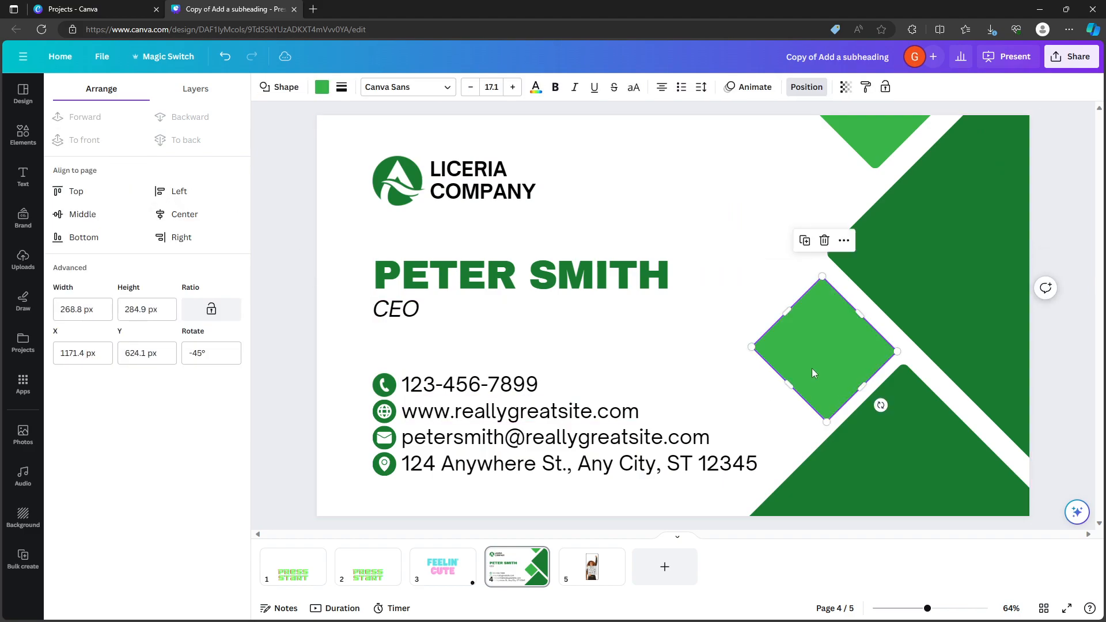
{"action": "left_click", "coordinate": [591, 570]}
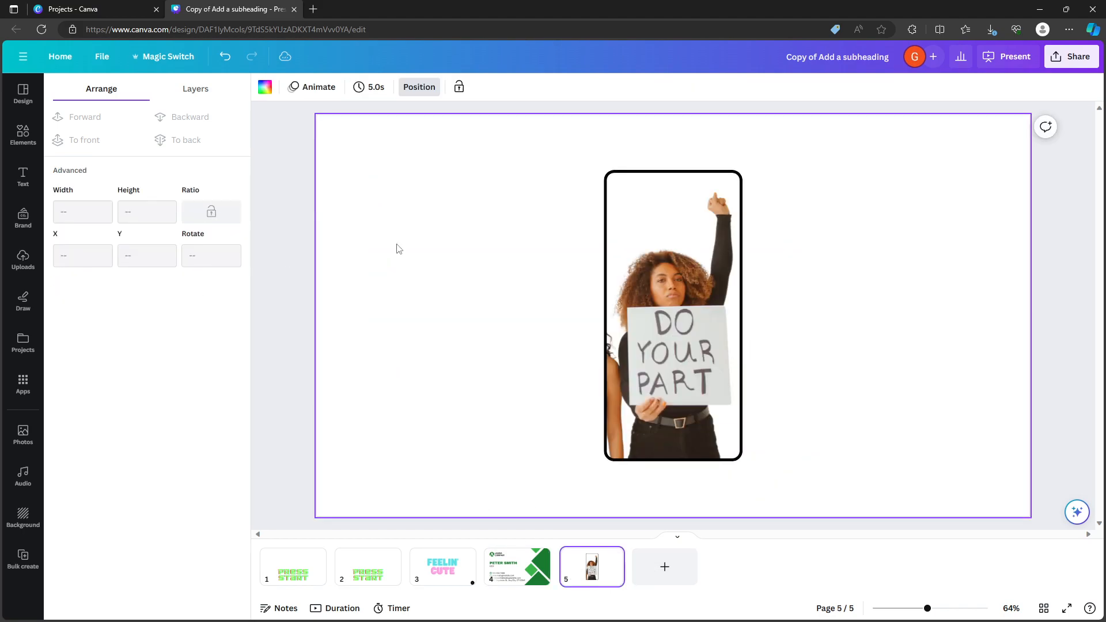
Examine the layer lists of pages 5 and 4, and compare the all and overlapping layers of the photo.
{"action": "left_click", "coordinate": [194, 90]}
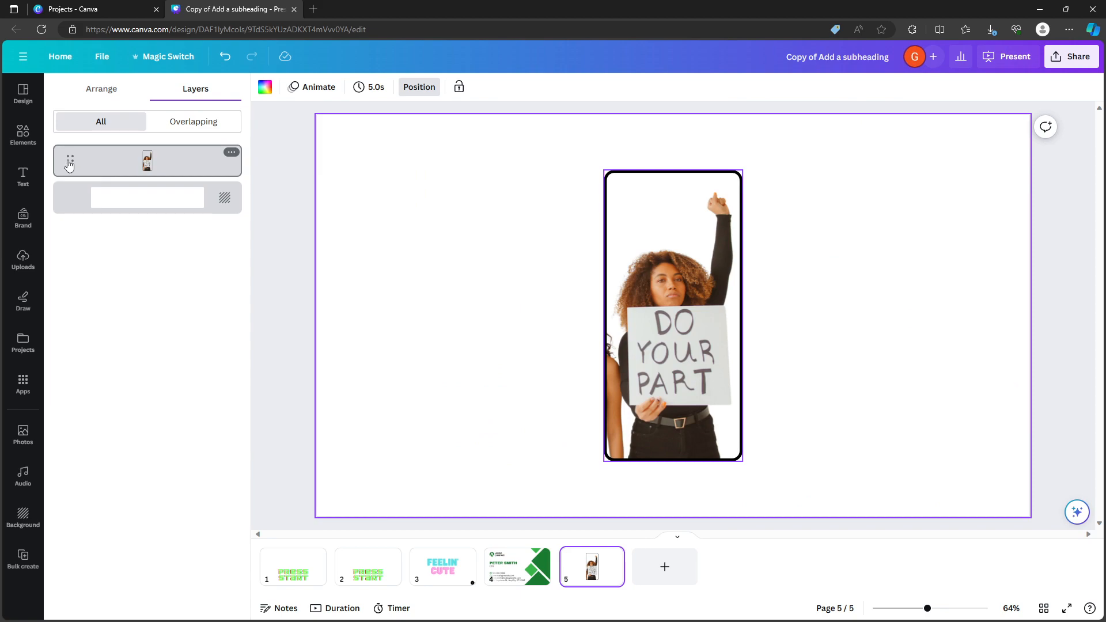
{"action": "left_click", "coordinate": [516, 566]}
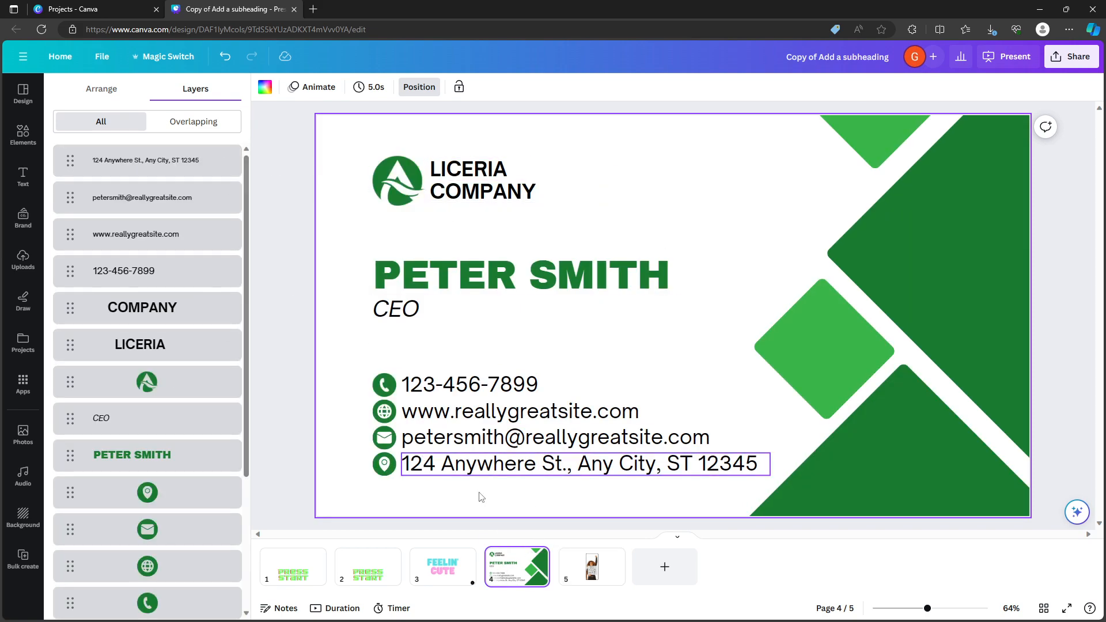
{"action": "left_click", "coordinate": [587, 576]}
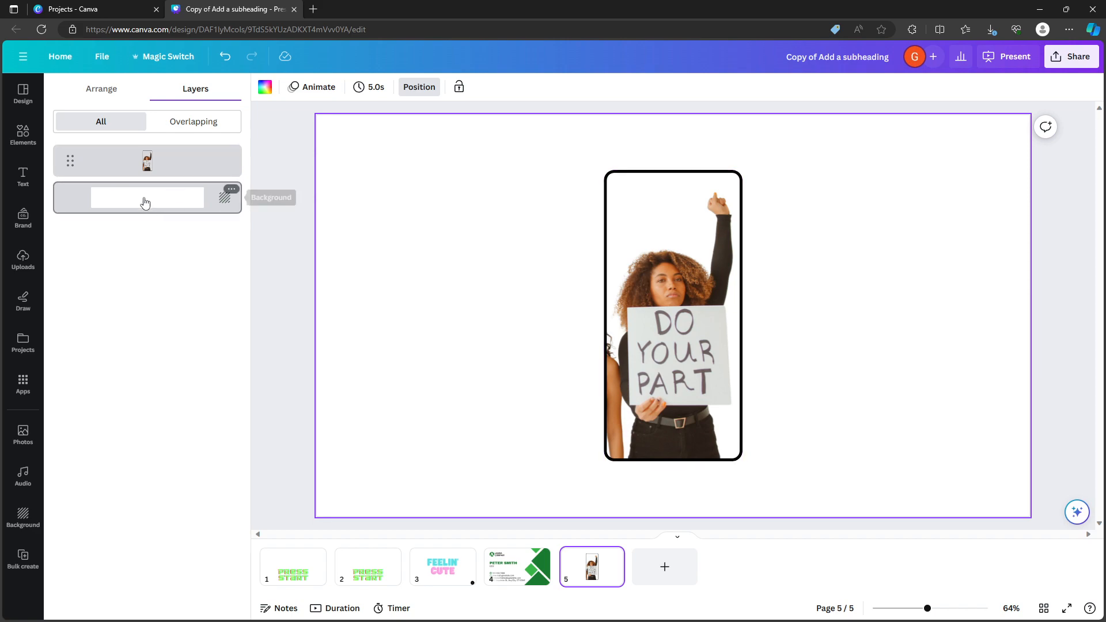
{"action": "left_click", "coordinate": [84, 155]}
{"action": "left_click", "coordinate": [190, 123]}
{"action": "left_click", "coordinate": [102, 124]}
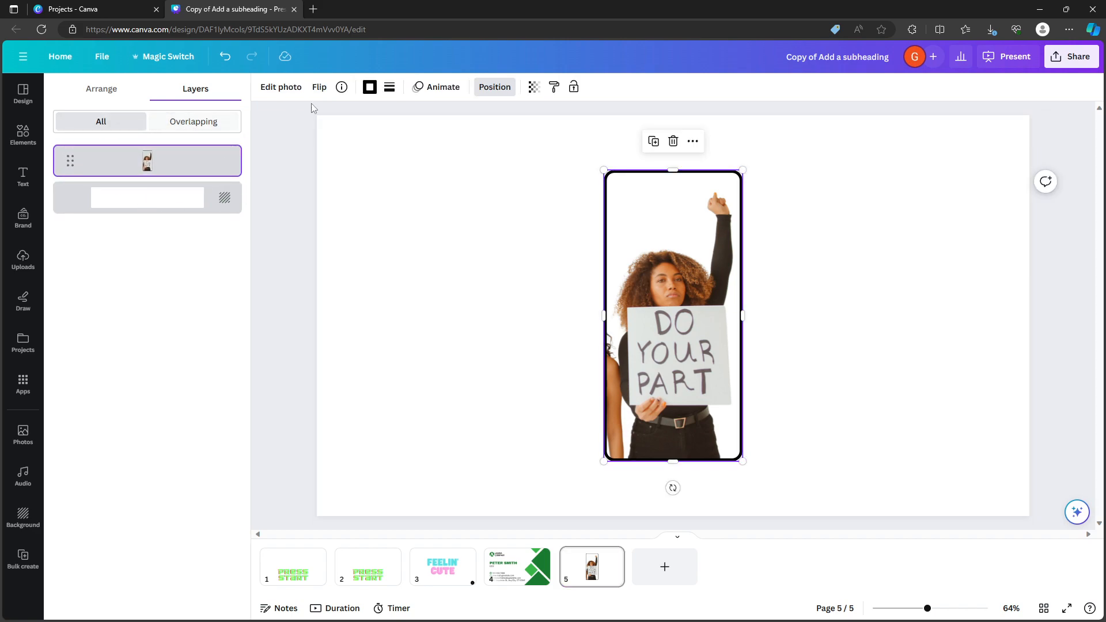
Try out the photo's transparency and set it back to 100.
{"action": "left_click", "coordinate": [531, 90]}
{"action": "left_click_drag", "start_coordinate": [533, 135], "coordinate": [554, 150]}
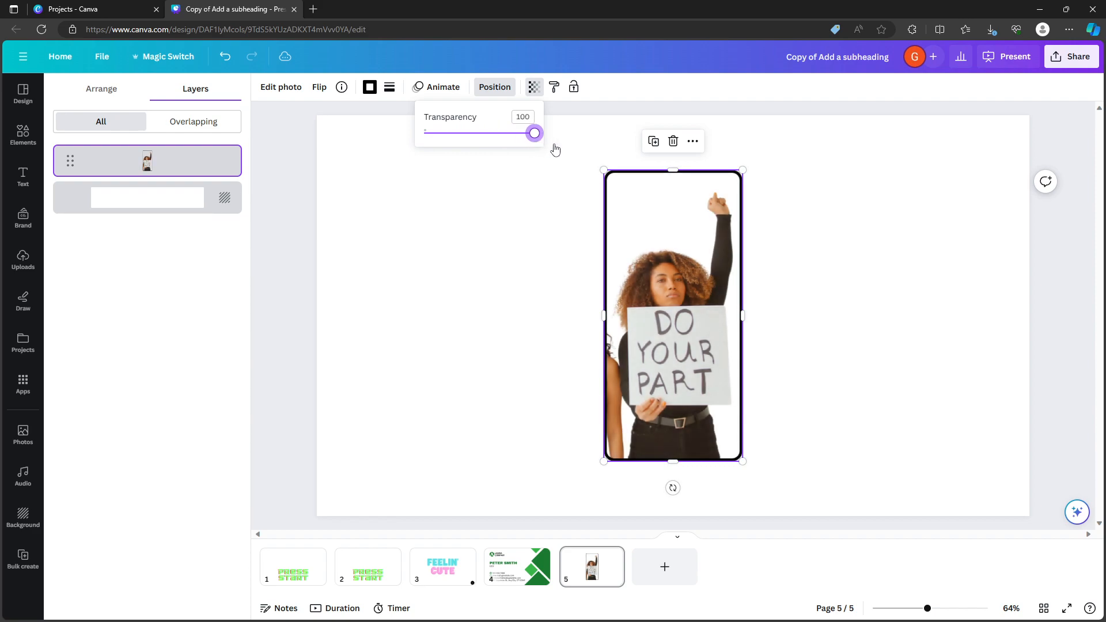
{"action": "left_click", "coordinate": [482, 254]}
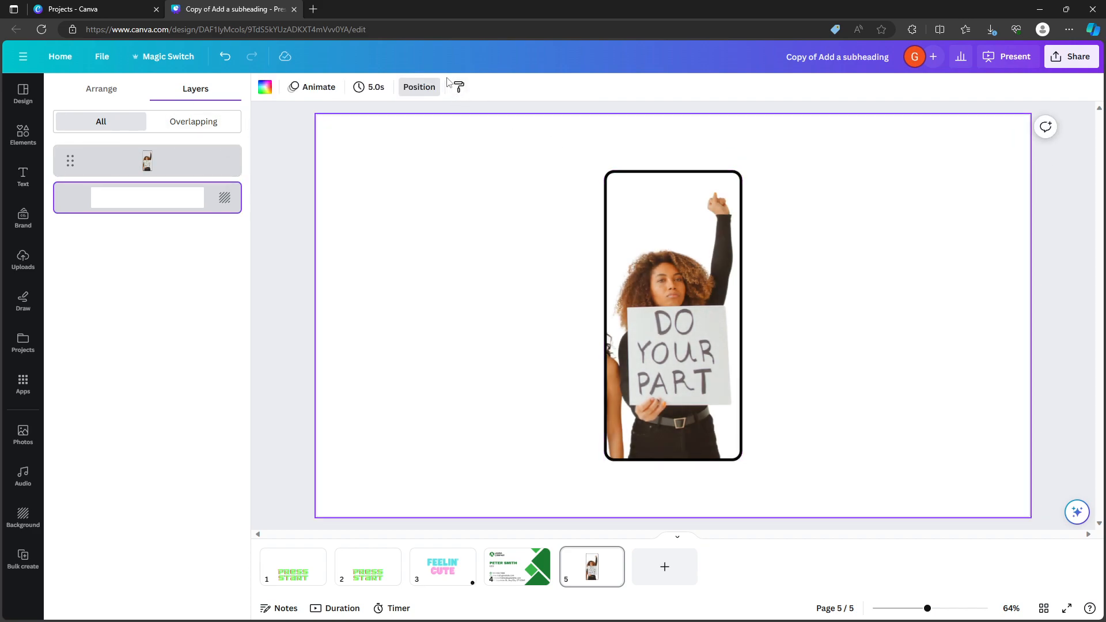
Lock only the photo's position and try to move it on the page.
{"action": "left_click", "coordinate": [668, 257]}
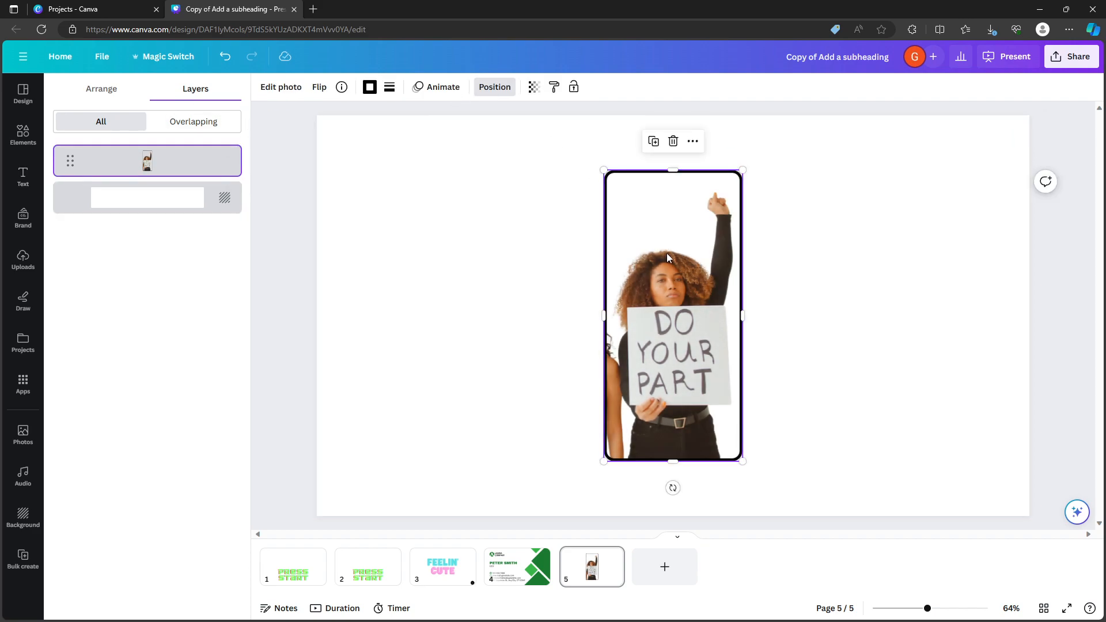
{"action": "left_click", "coordinate": [573, 87]}
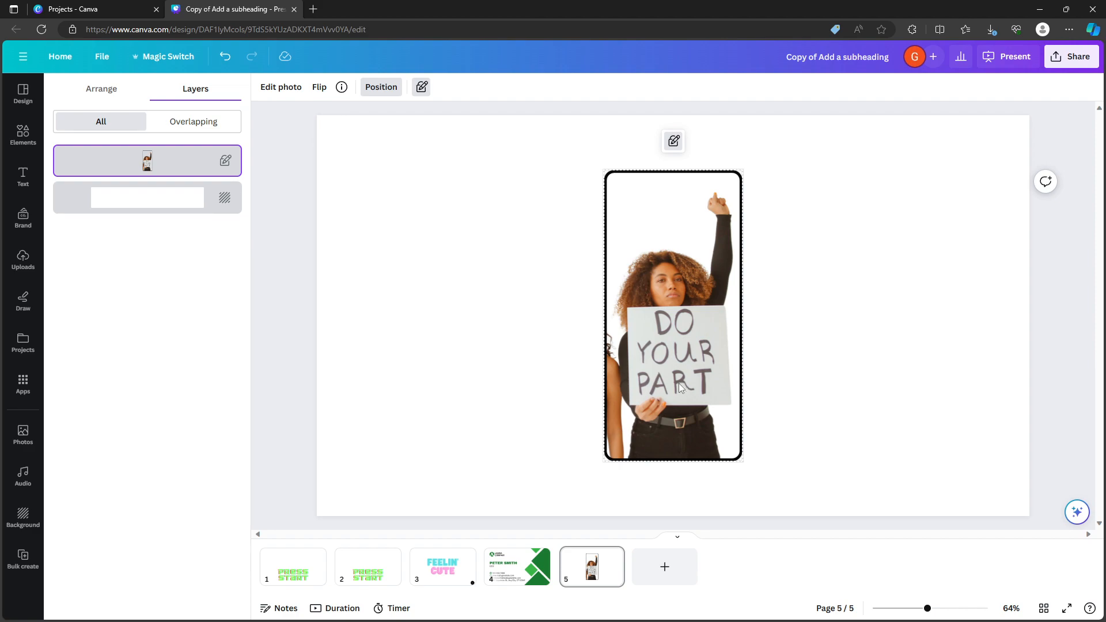
{"action": "left_click_drag", "start_coordinate": [798, 254], "coordinate": [604, 337]}
{"action": "left_click", "coordinate": [714, 323]}
{"action": "left_click", "coordinate": [753, 306]}
{"action": "left_click", "coordinate": [627, 316]}
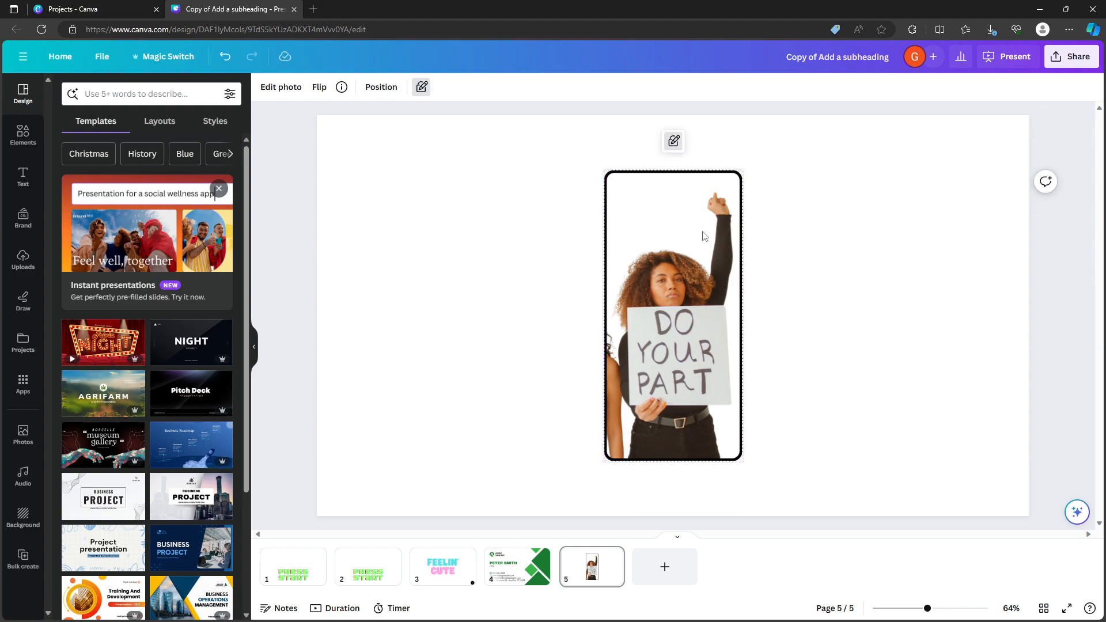
Lock the photo completely and unlock it again.
{"action": "left_click", "coordinate": [421, 89]}
{"action": "left_click", "coordinate": [425, 90]}
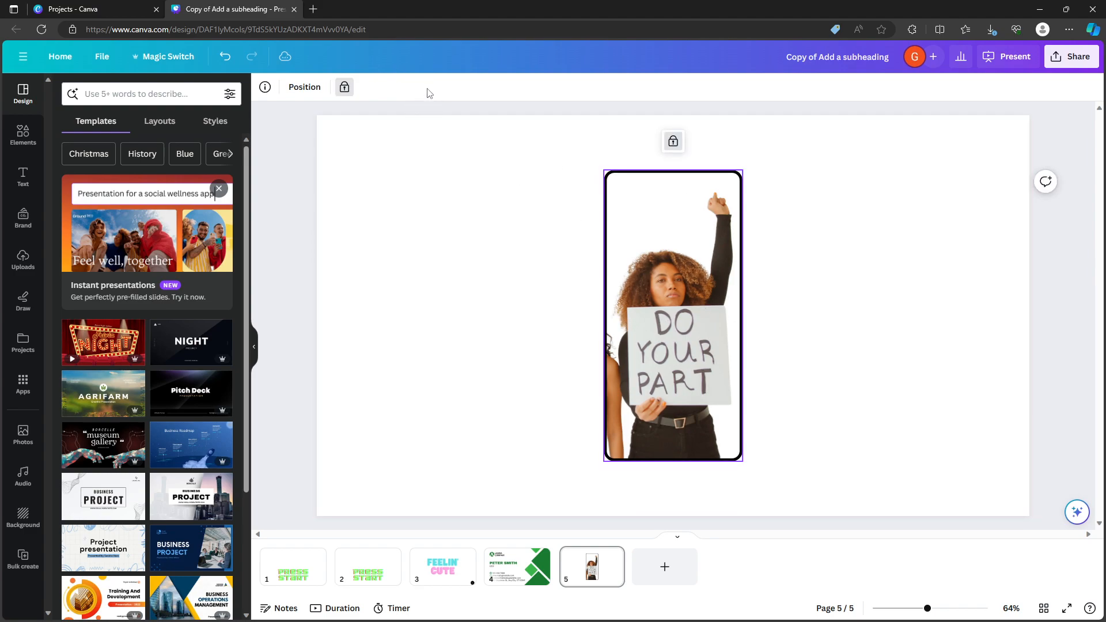
{"action": "left_click", "coordinate": [343, 88]}
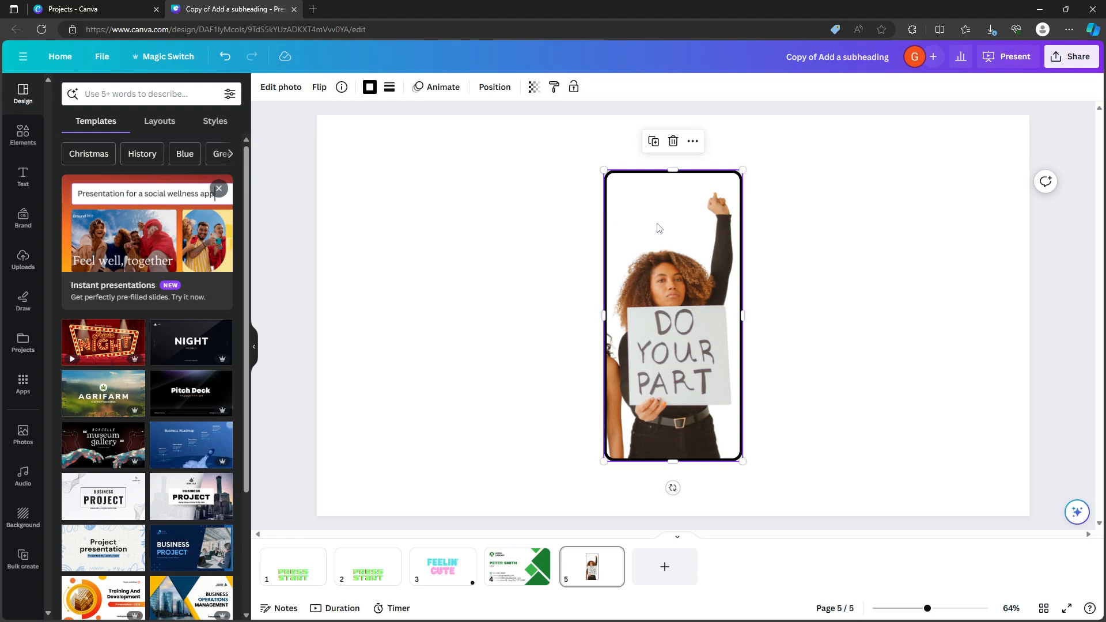
Examine the additional options offered for the photo and reselect it.
{"action": "left_click", "coordinate": [692, 142]}
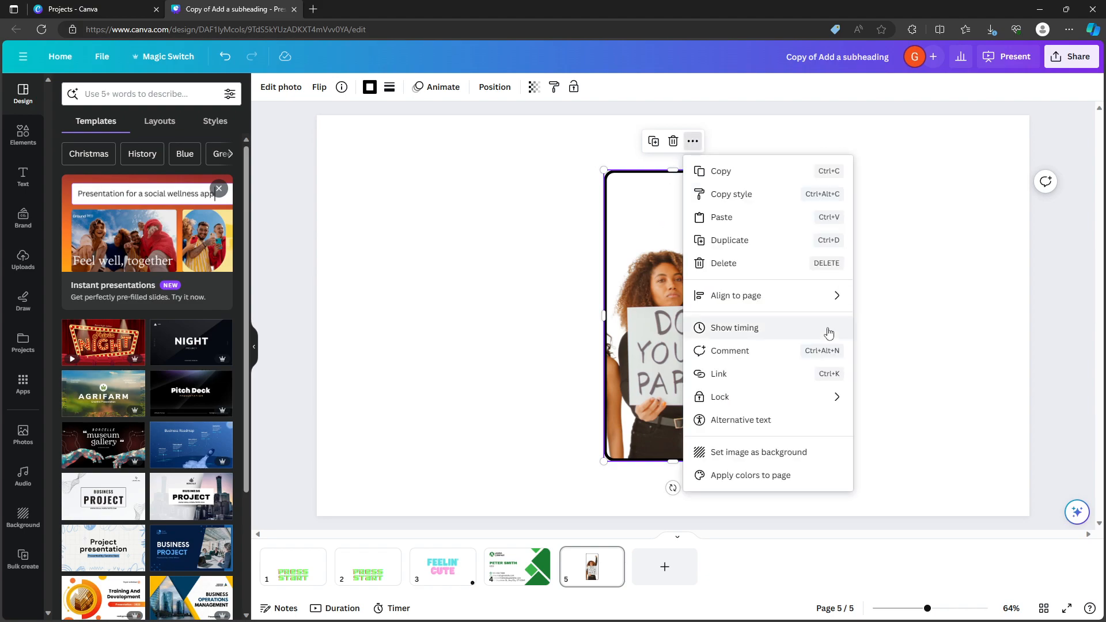
{"action": "left_click", "coordinate": [921, 304]}
{"action": "left_click", "coordinate": [698, 296]}
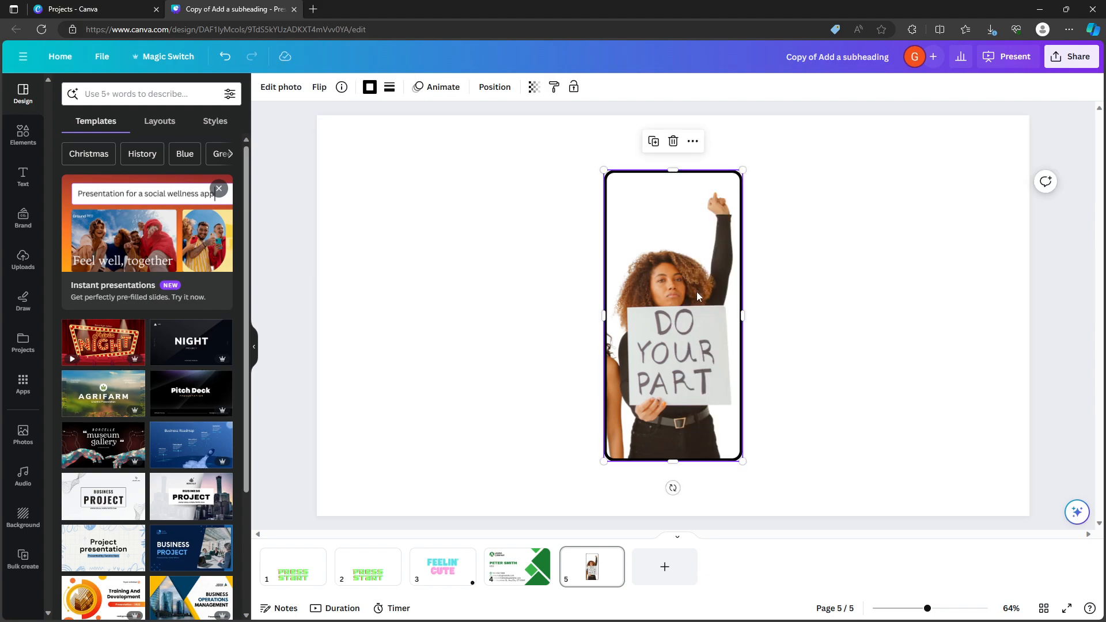